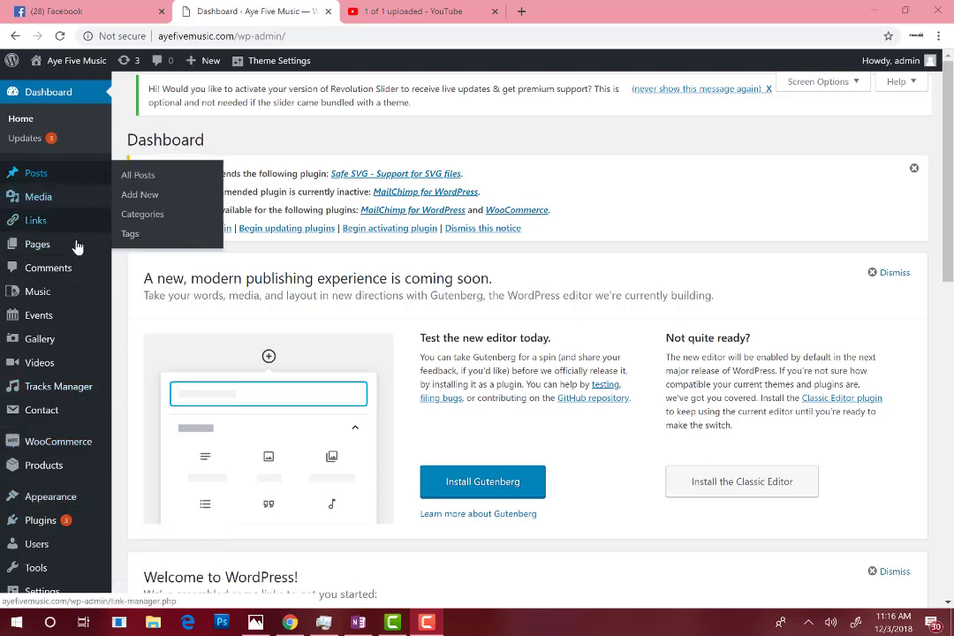
Visit the website, open its Bio page in the KC Pro live editor and dismiss the welcome dialog
mouse_move(85, 246)
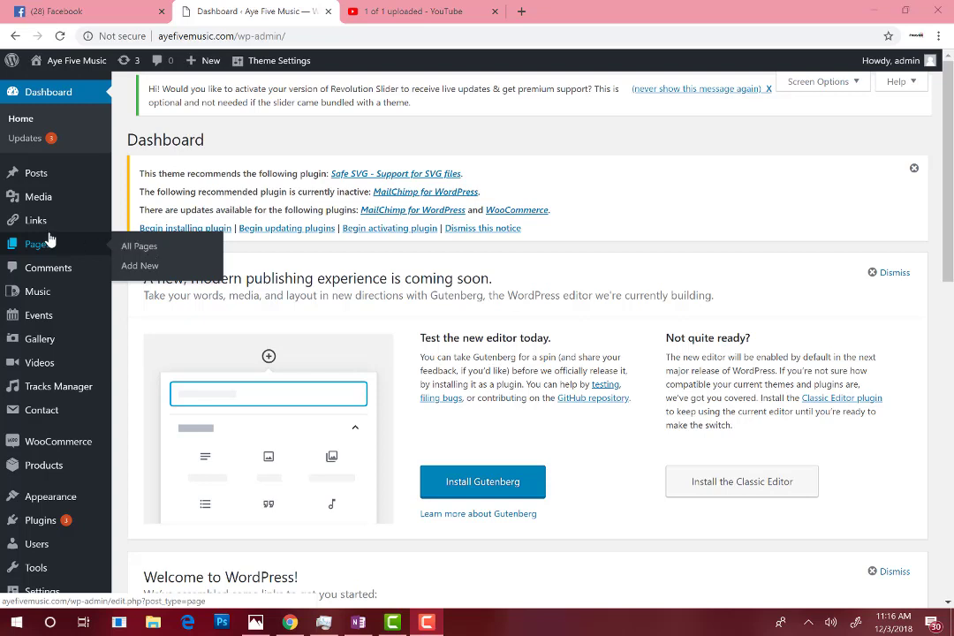
mouse_move(94, 68)
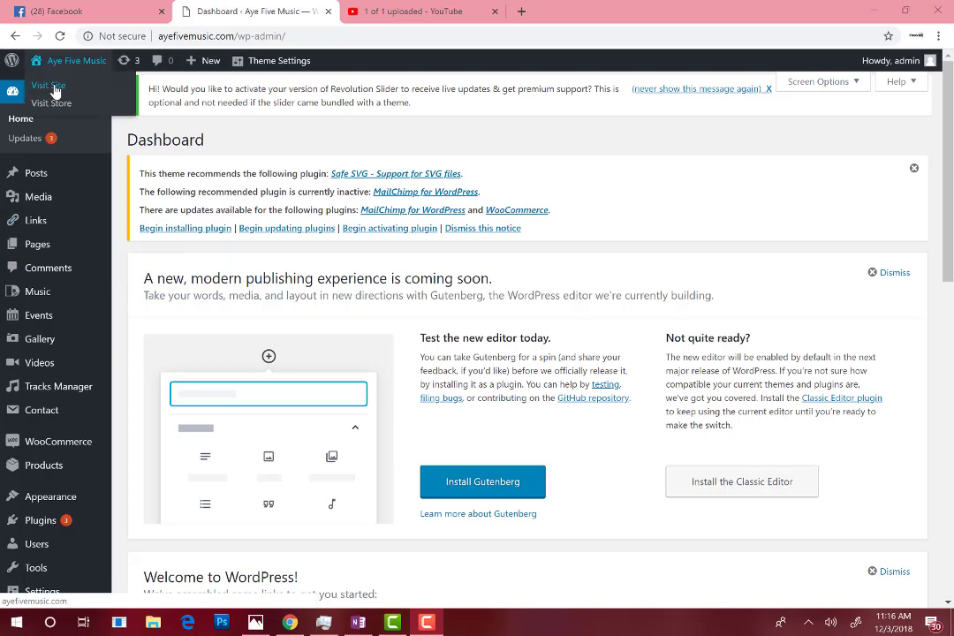
left_click(55, 92)
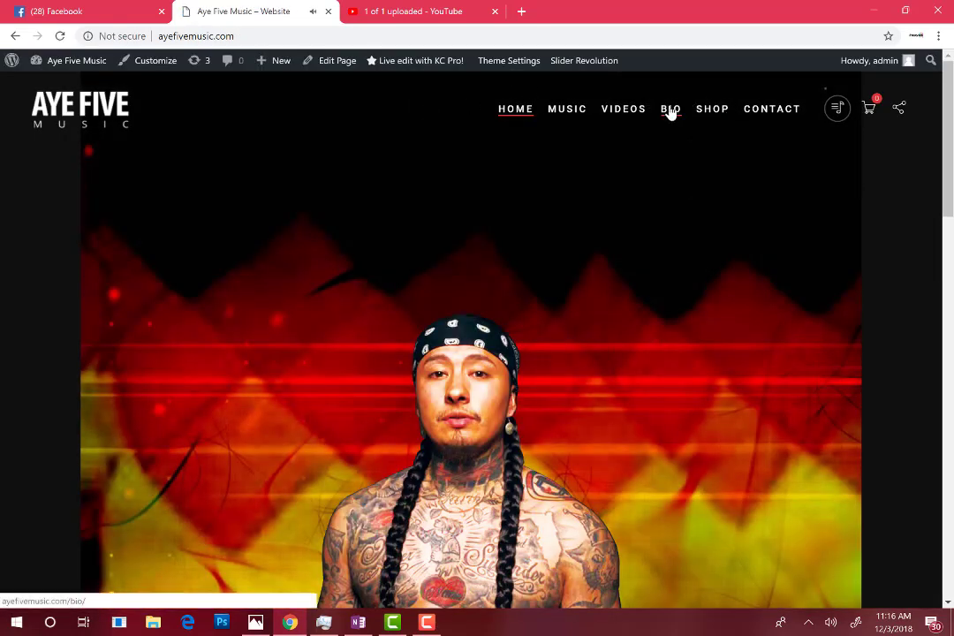
left_click(670, 112)
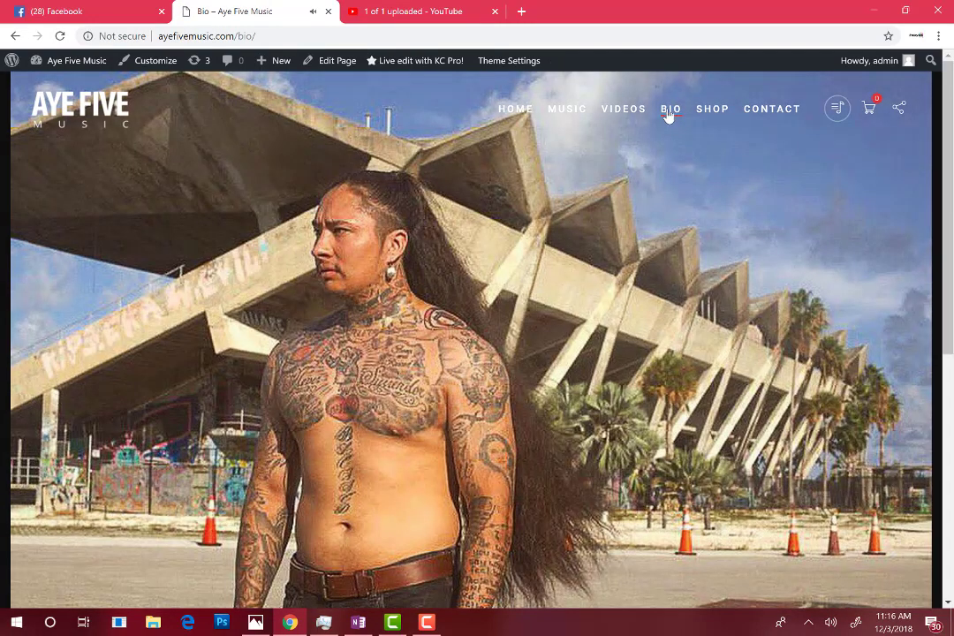
left_click(433, 64)
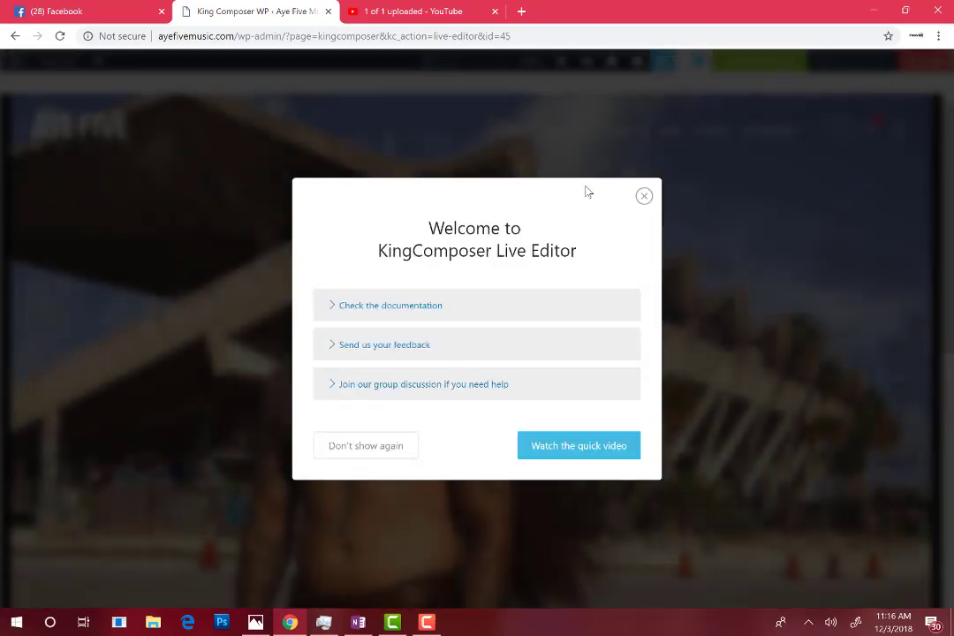
left_click(644, 196)
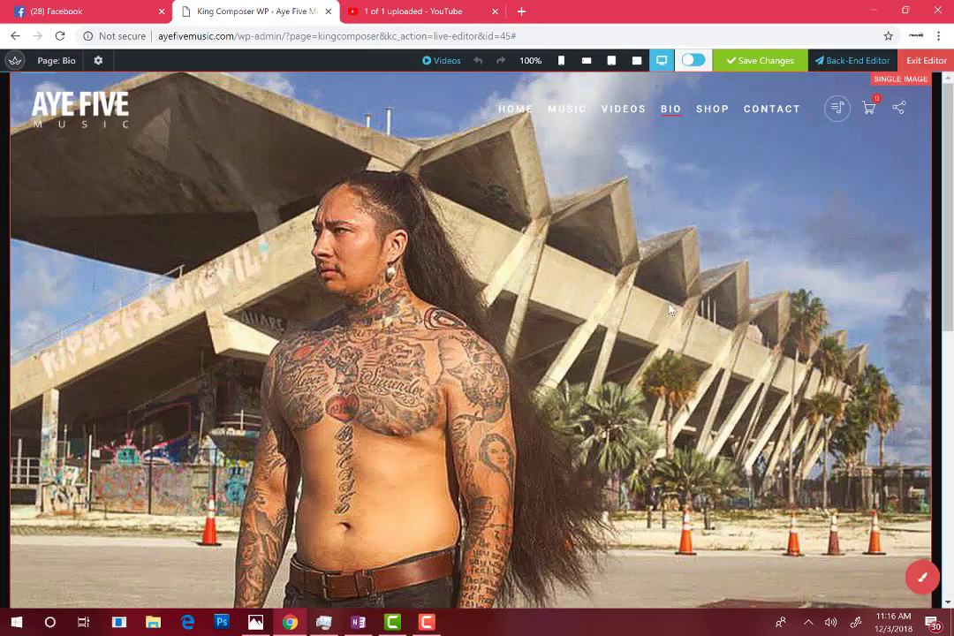
Open the settings of the large banner image above the bio text
scroll(678, 342, "down", 3)
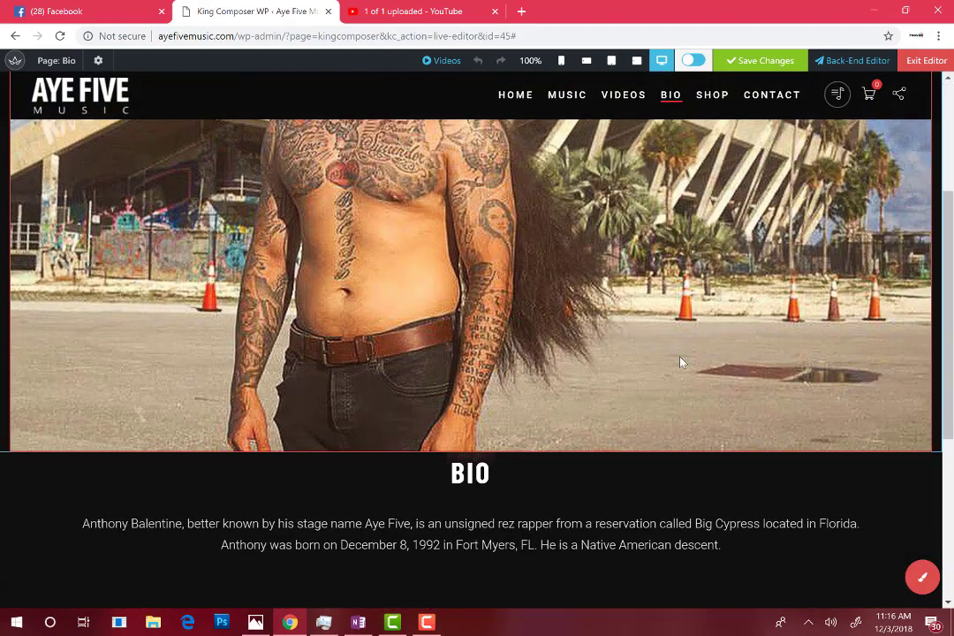
scroll(681, 360, "up", 2)
scroll(680, 362, "up", 2)
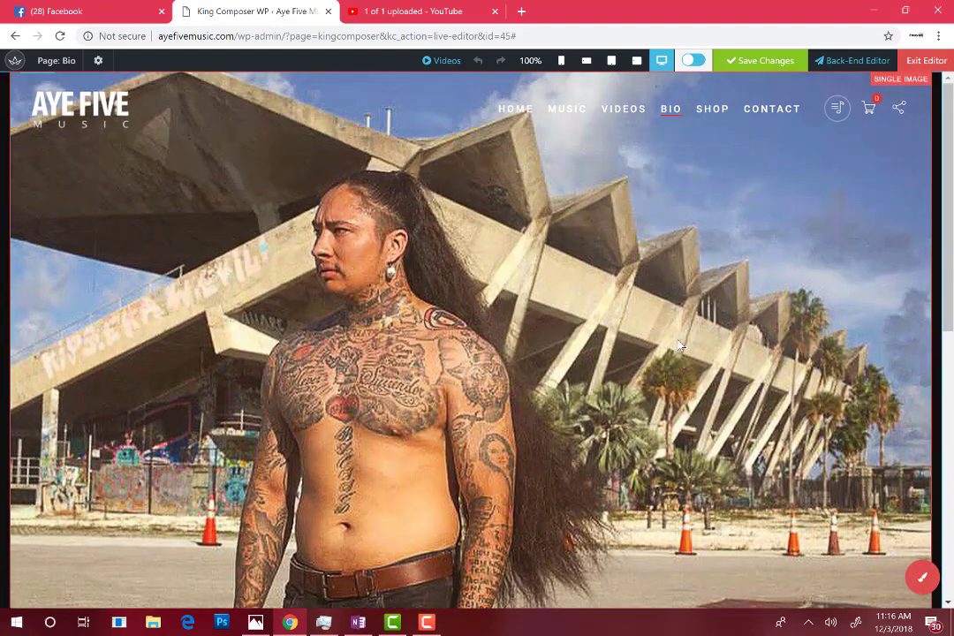
left_click(769, 248)
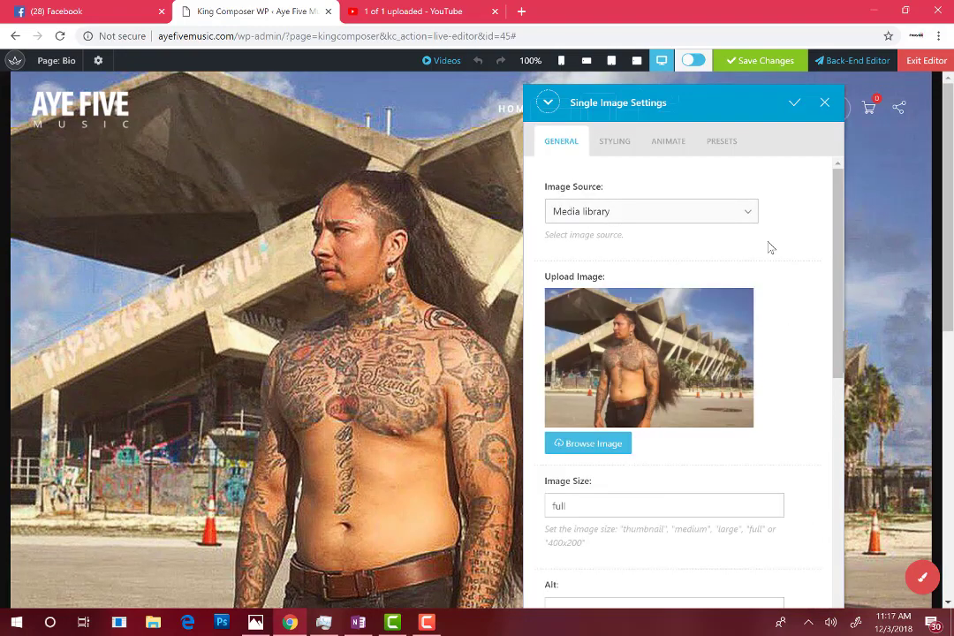
mouse_move(659, 314)
left_click(594, 445)
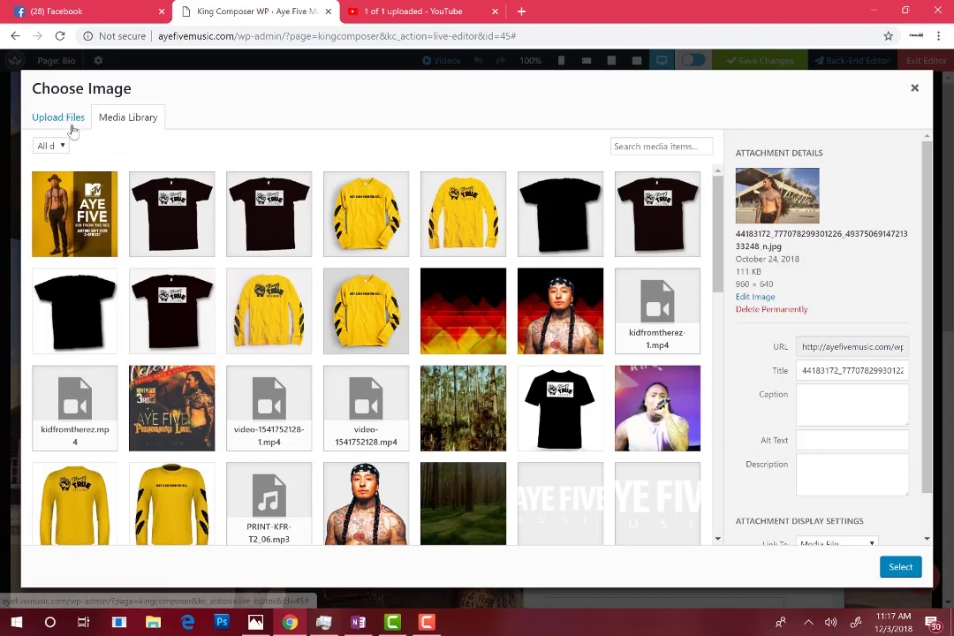
left_click(70, 125)
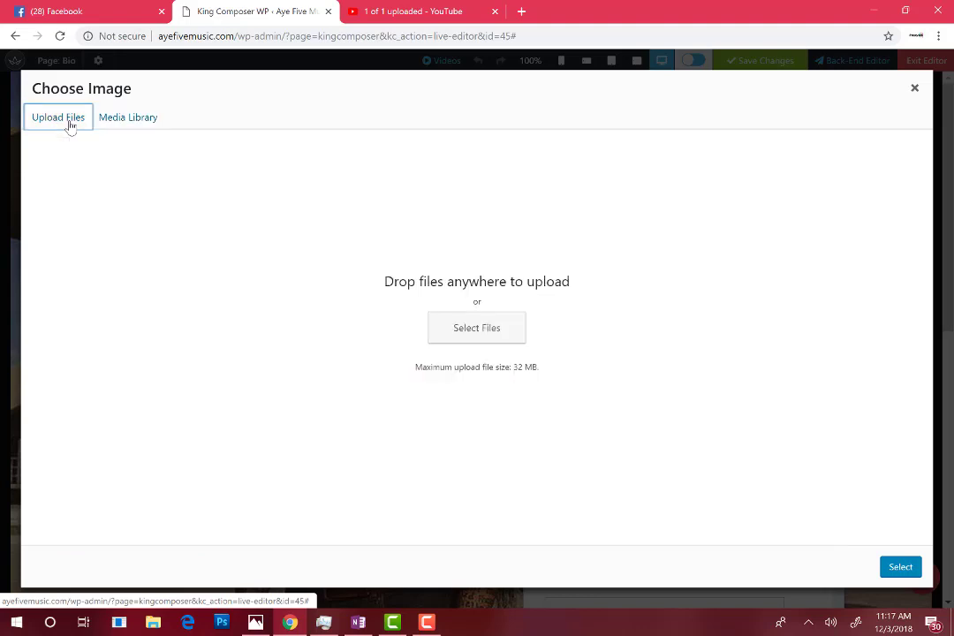
left_click(469, 331)
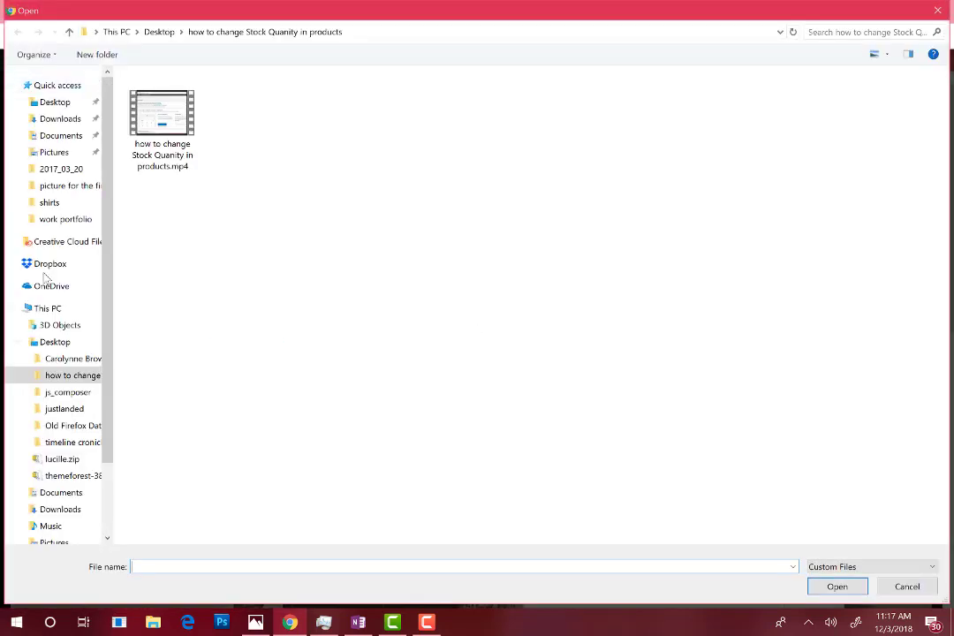
left_click(938, 9)
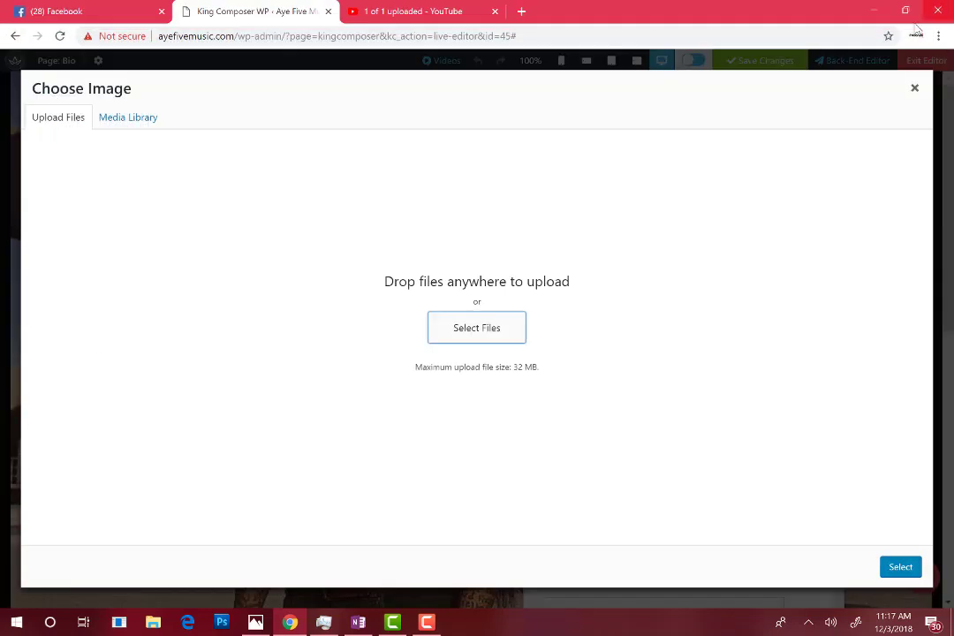
left_click(914, 91)
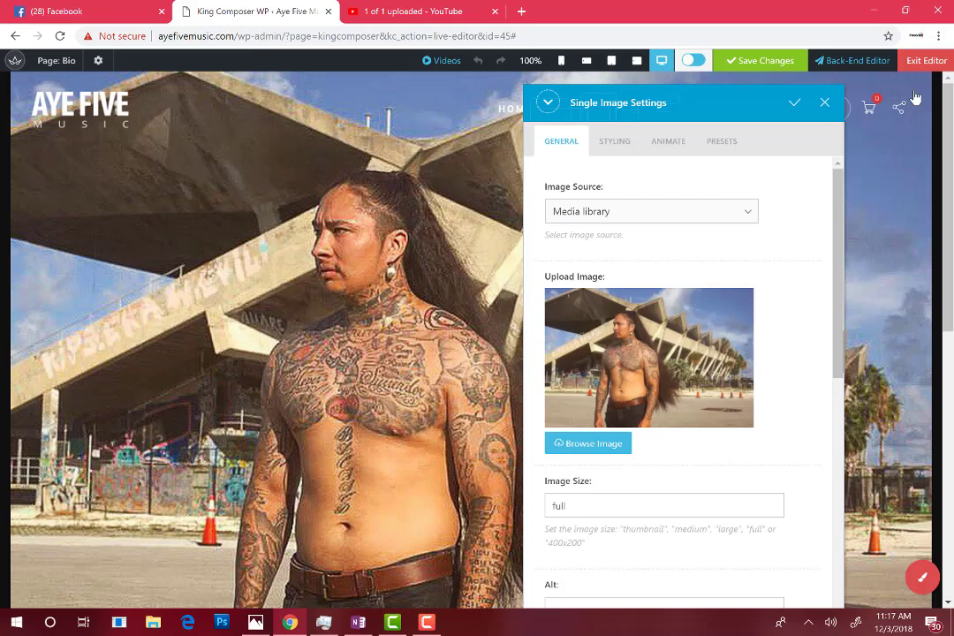
Examine the banner image's general, styling, animation and preset settings
mouse_move(703, 302)
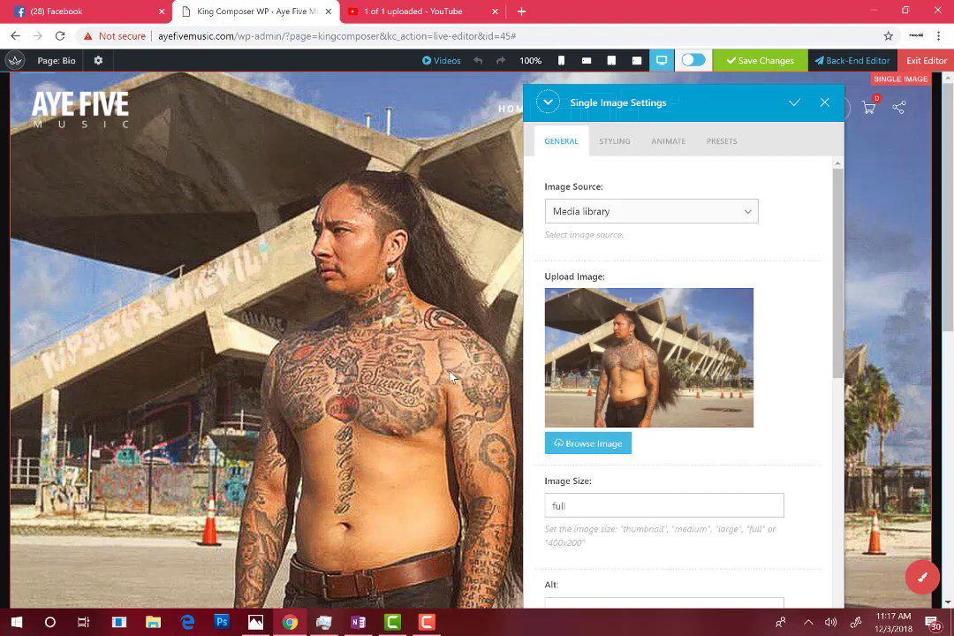
scroll(646, 499, "down", 2)
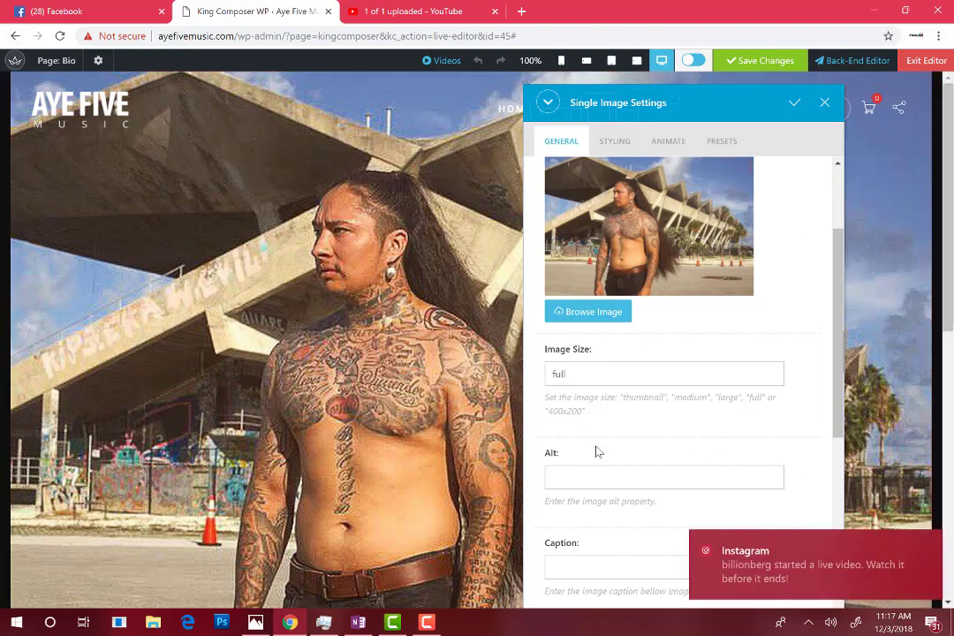
scroll(596, 451, "down", 4)
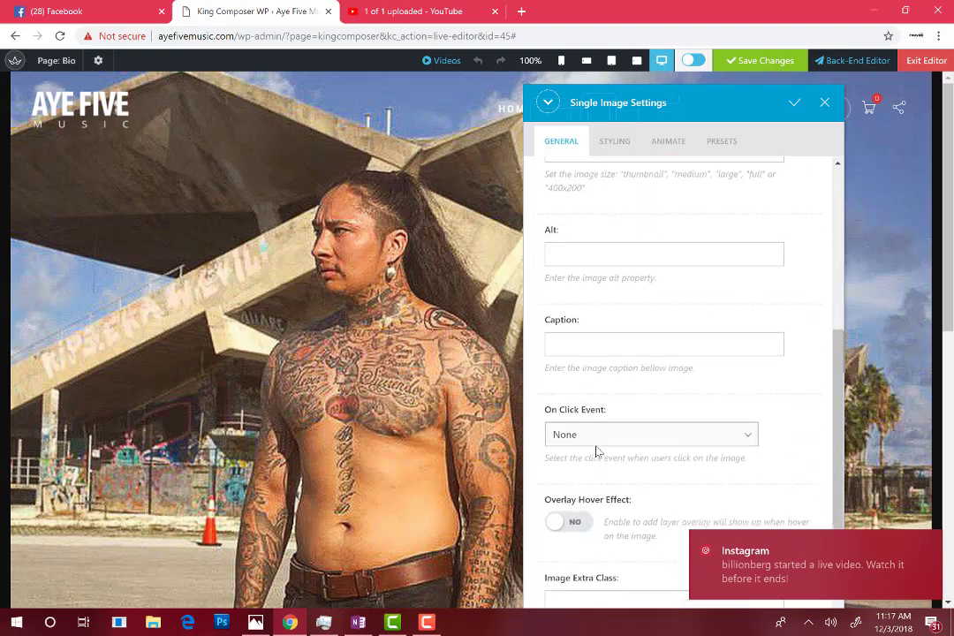
scroll(596, 451, "down", 2)
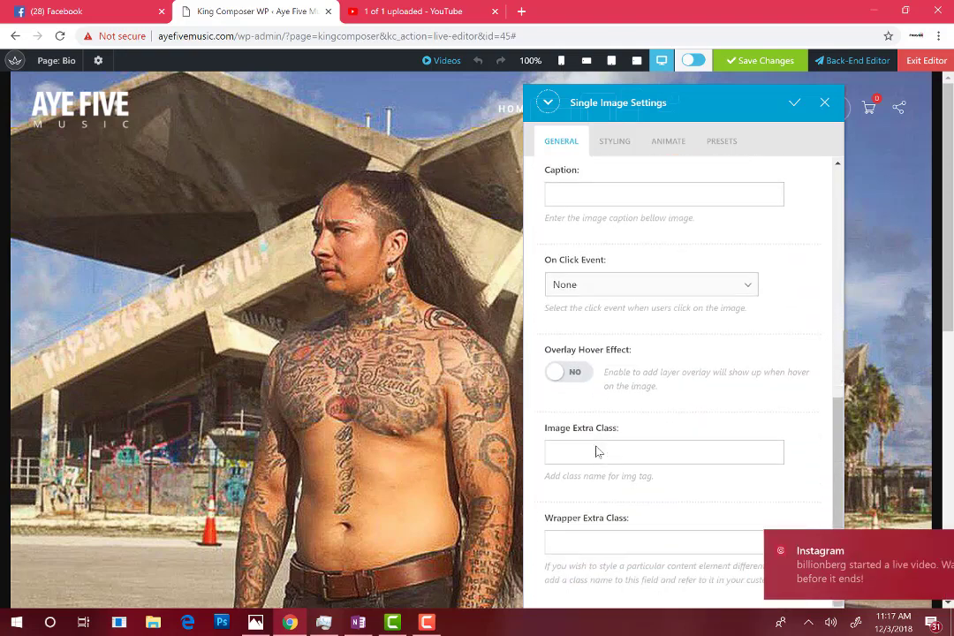
scroll(596, 451, "up", 5)
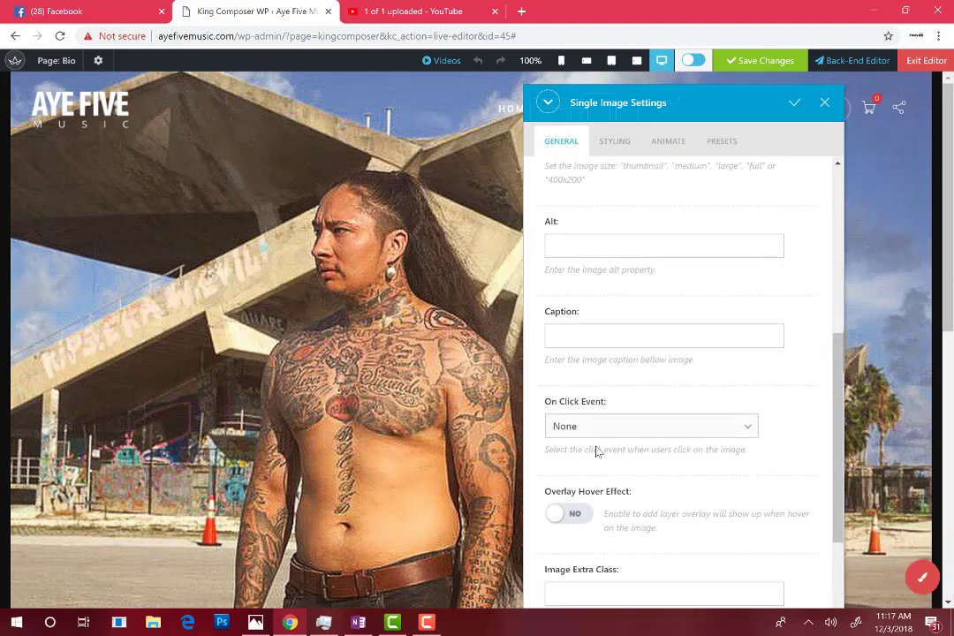
scroll(596, 451, "up", 1)
scroll(596, 451, "up", 4)
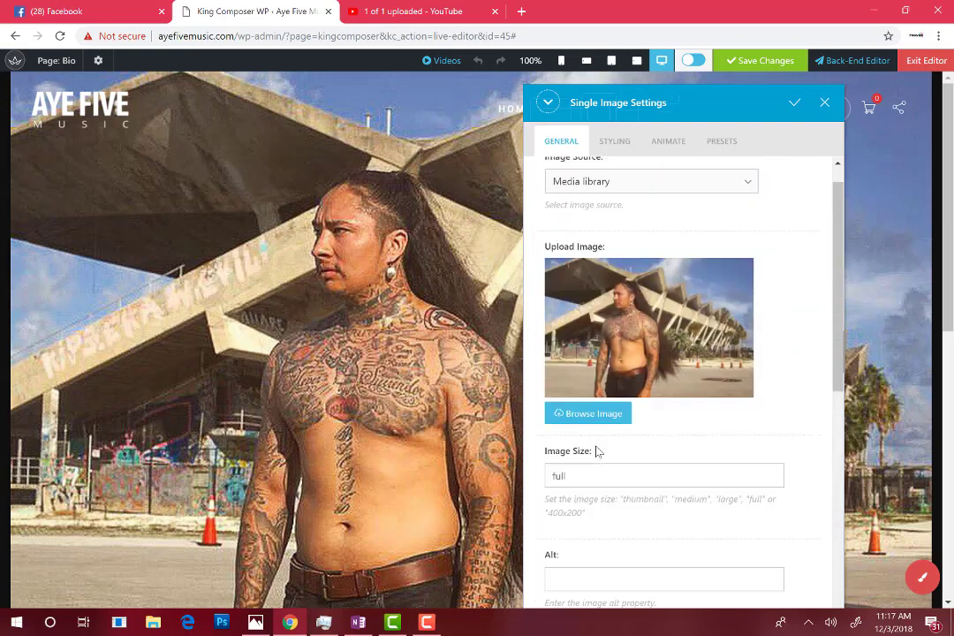
left_click(626, 145)
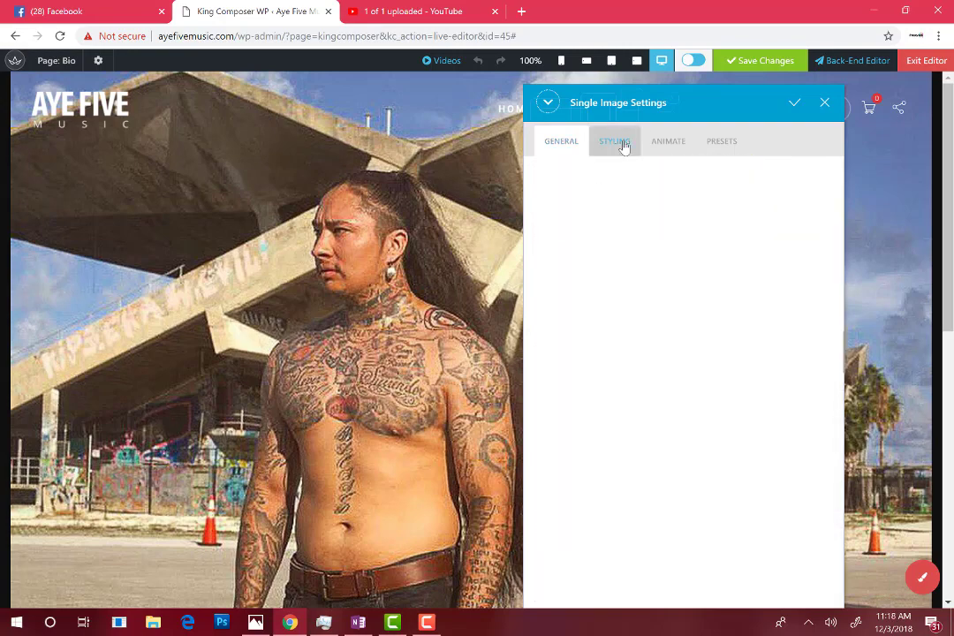
left_click(678, 144)
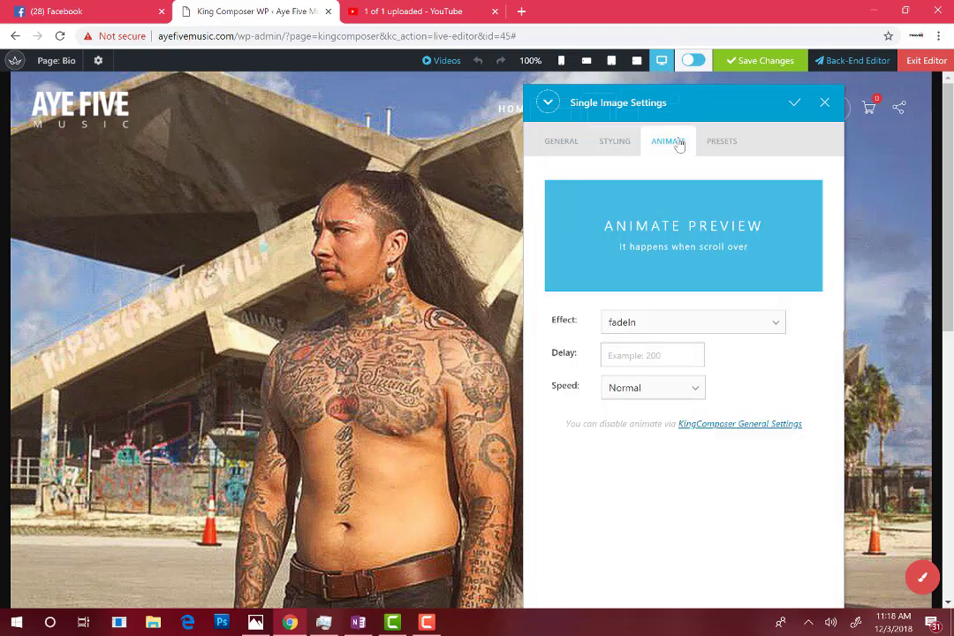
left_click(722, 149)
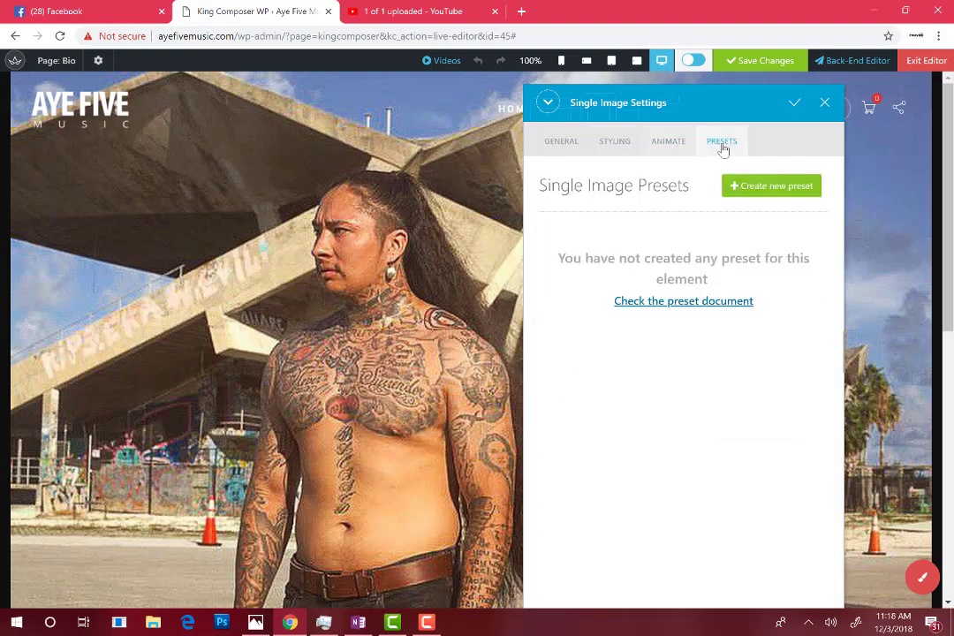
left_click(666, 155)
left_click(620, 151)
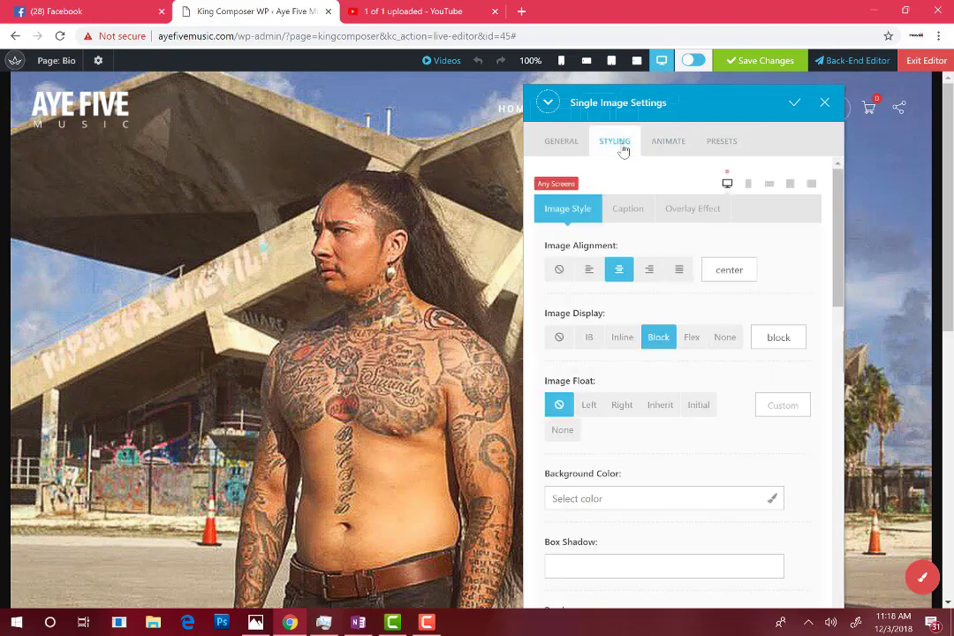
left_click(562, 145)
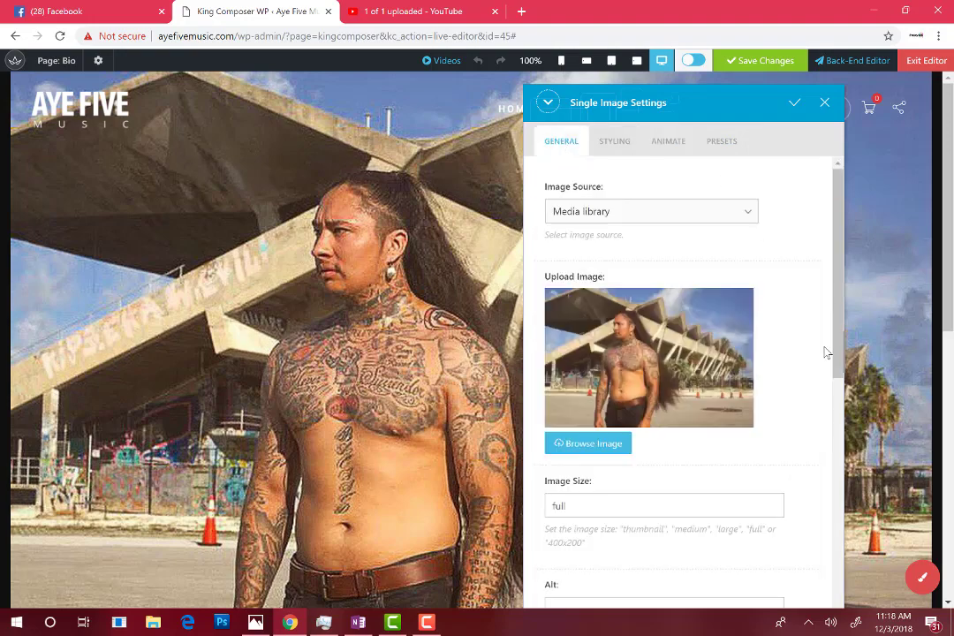
Save the banner image's settings and close the settings window
scroll(824, 353, "down", 5)
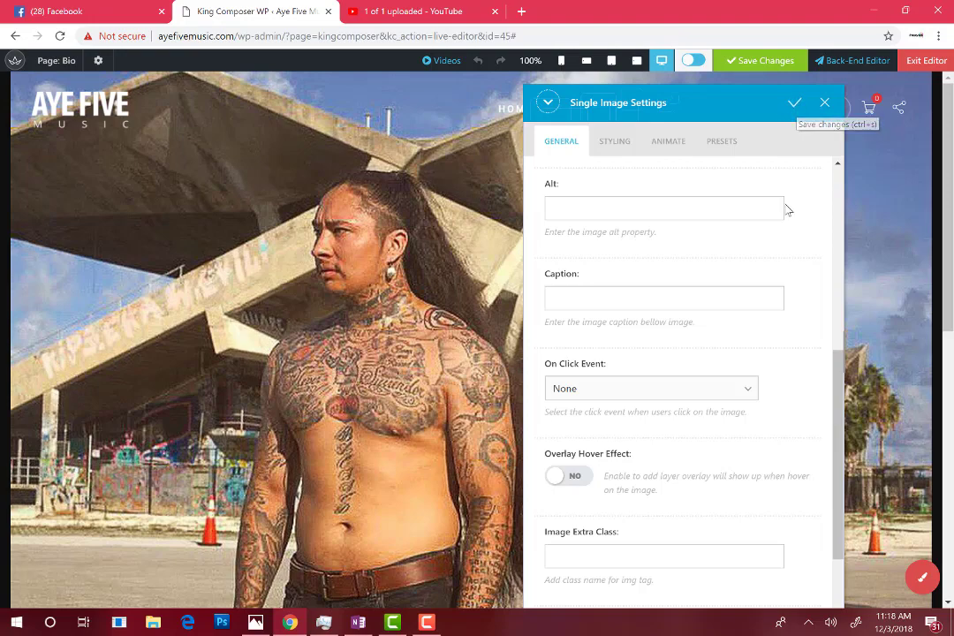
left_click(797, 105)
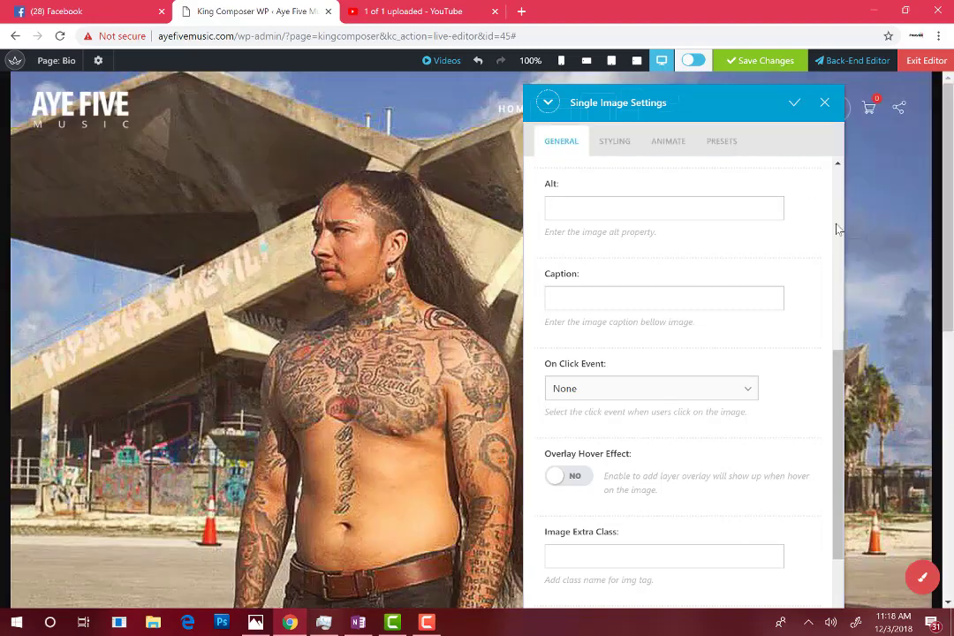
left_click(824, 104)
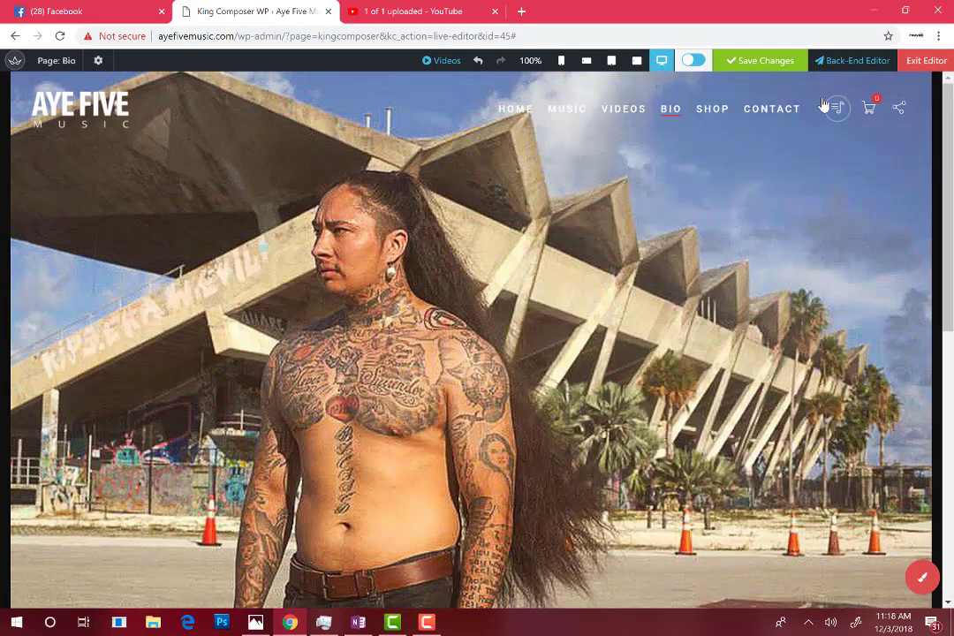
Add two line breaks at the end of the bio paragraph
scroll(544, 377, "down", 10)
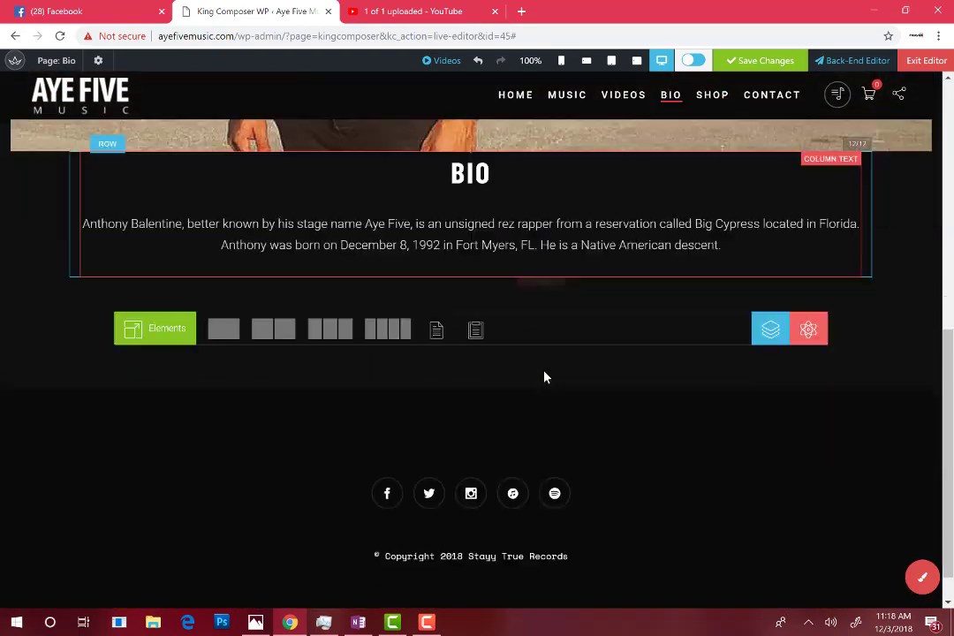
scroll(545, 377, "up", 2)
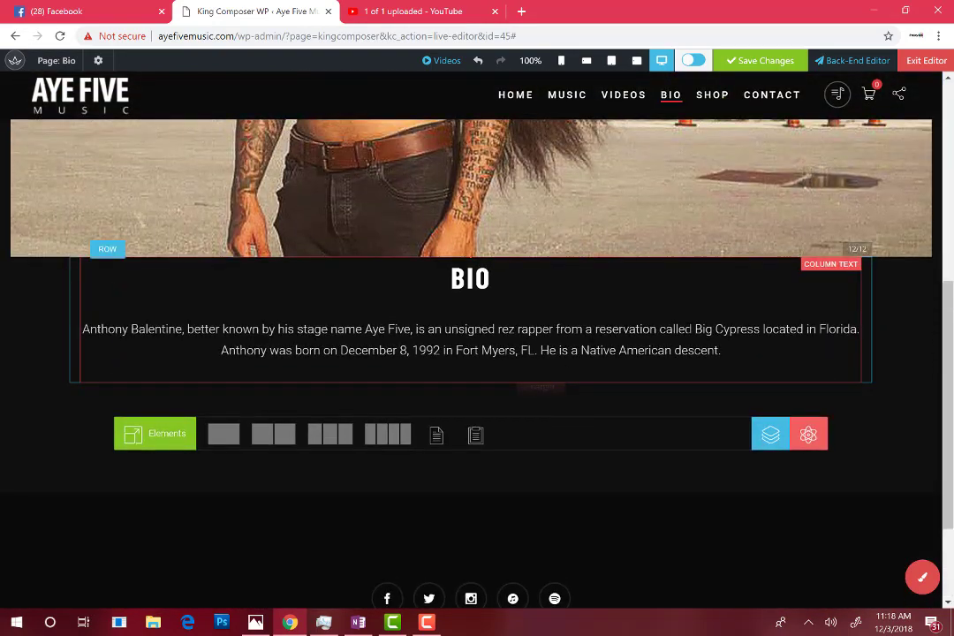
left_click(694, 329)
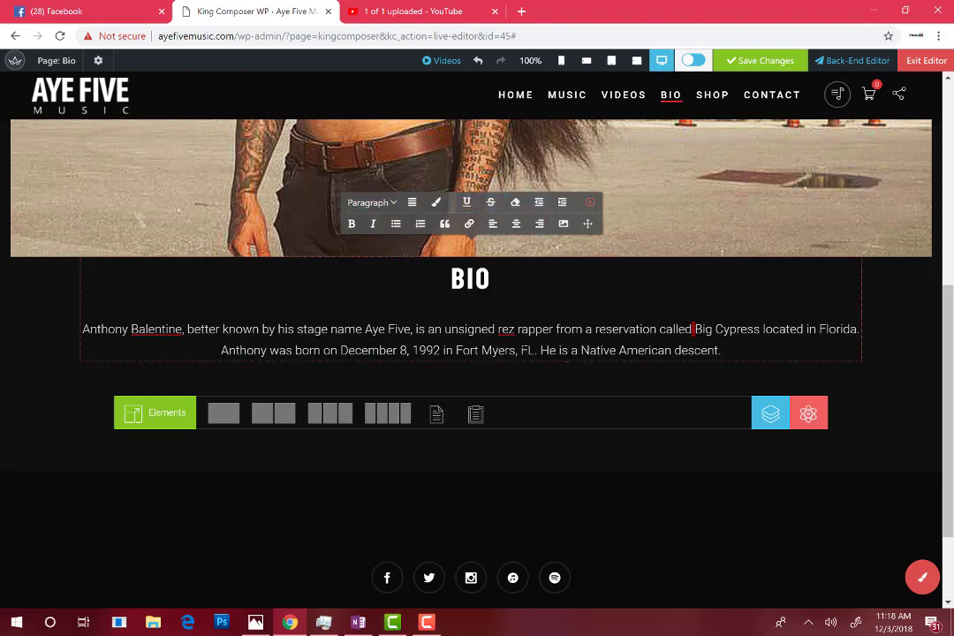
left_click(715, 329)
left_click(744, 349)
key("Return")
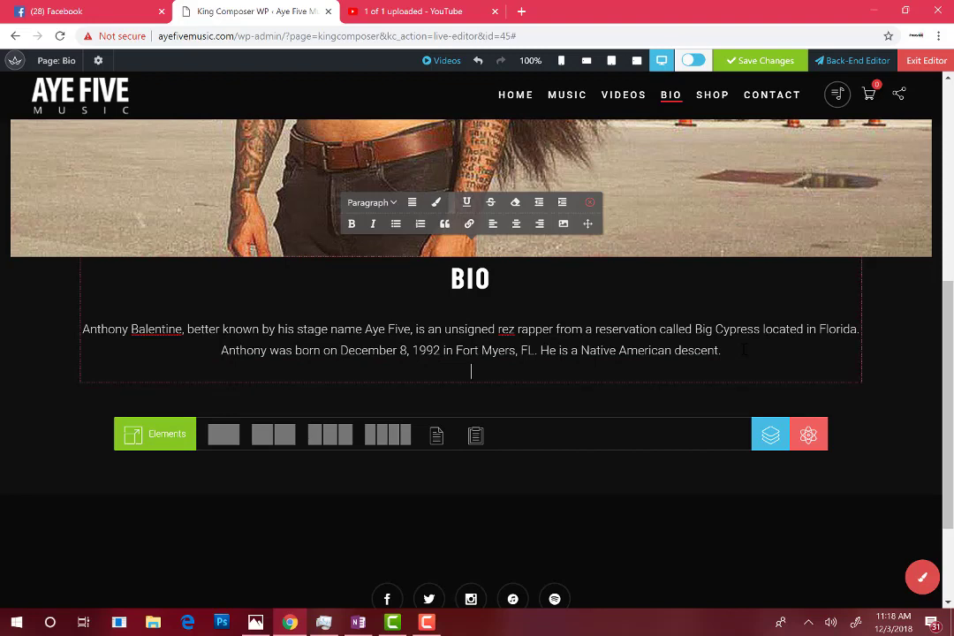
key("Return")
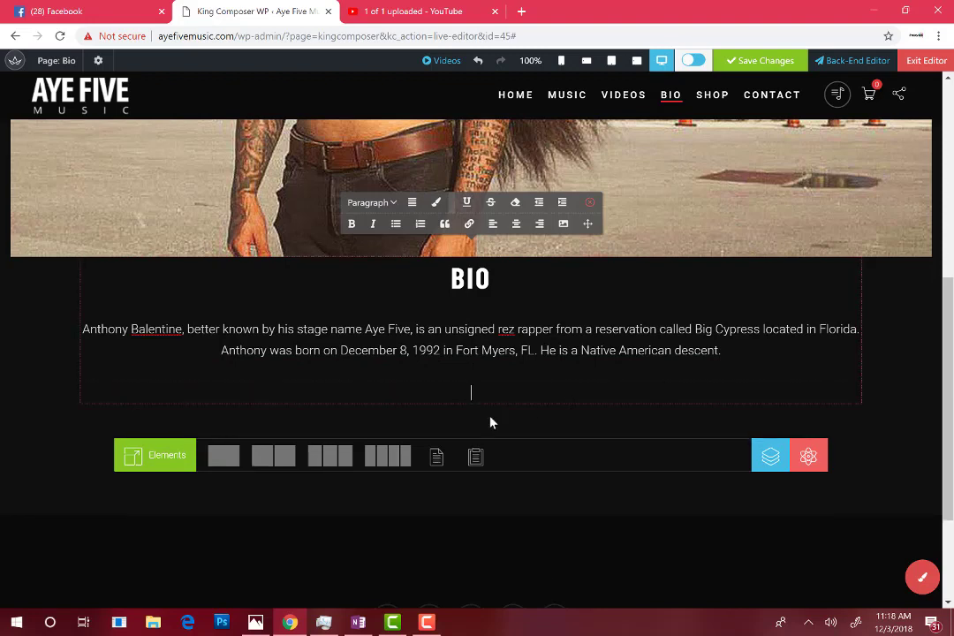
Add a Video Player element below the bio text and choose YouTube or Vimeo as its video source
left_click(167, 455)
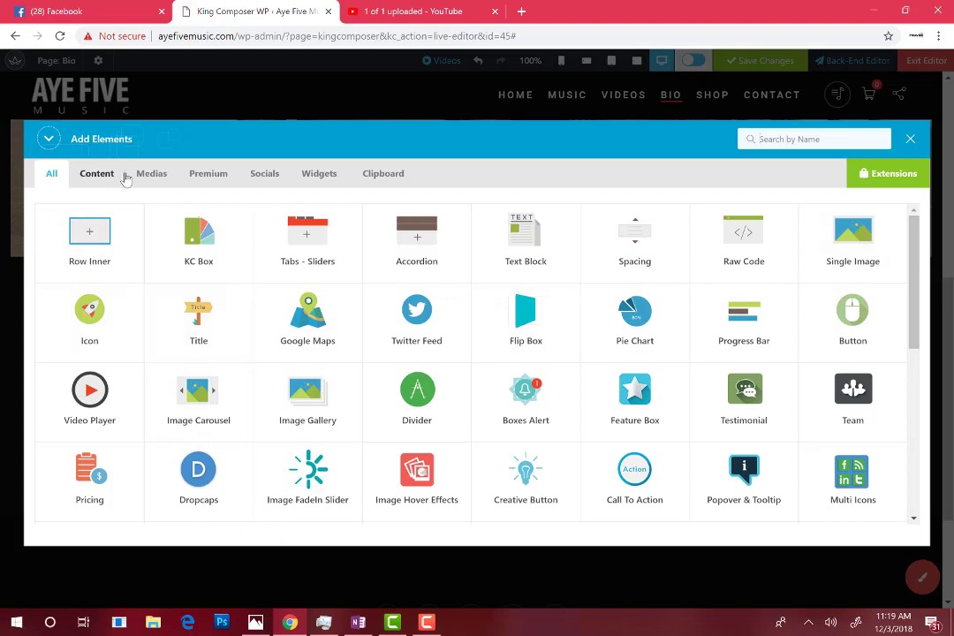
left_click(162, 173)
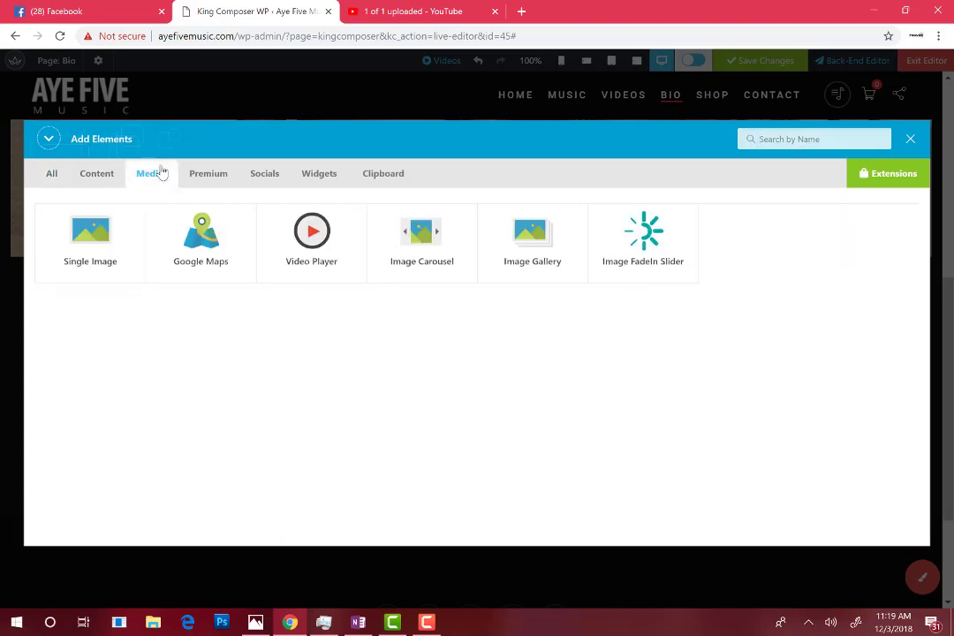
left_click(310, 253)
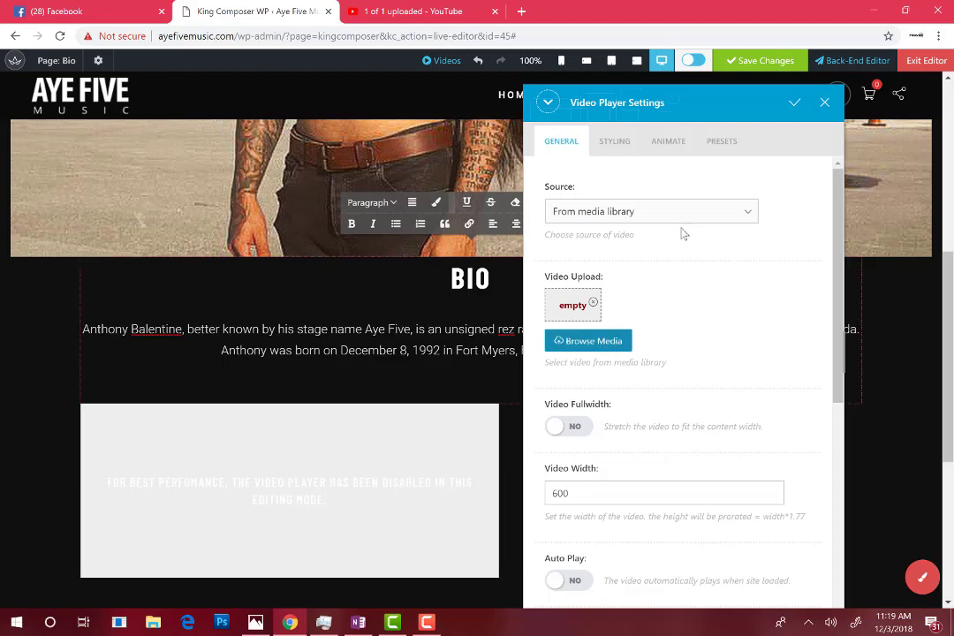
left_click(747, 212)
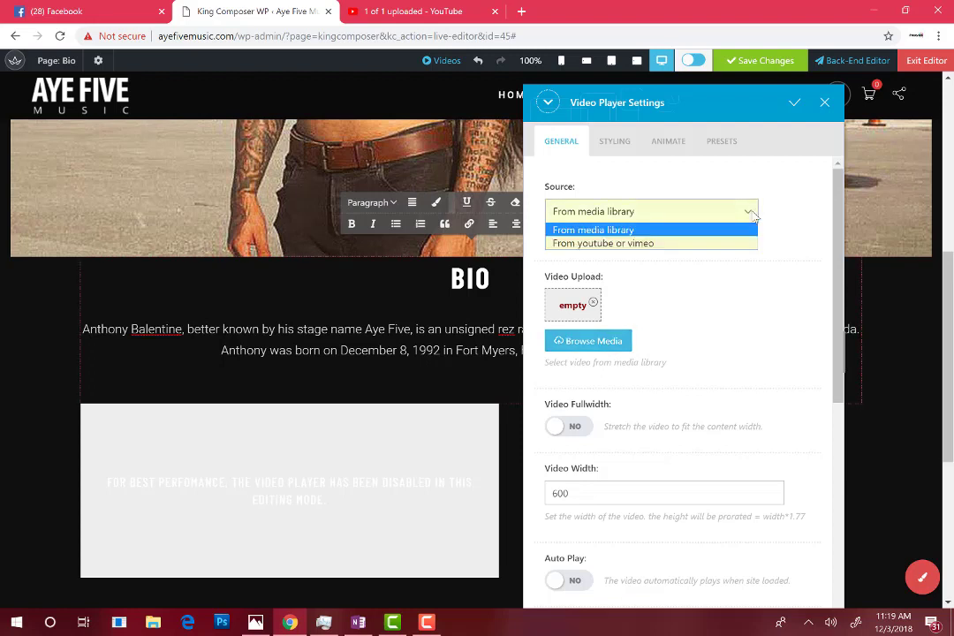
left_click(701, 244)
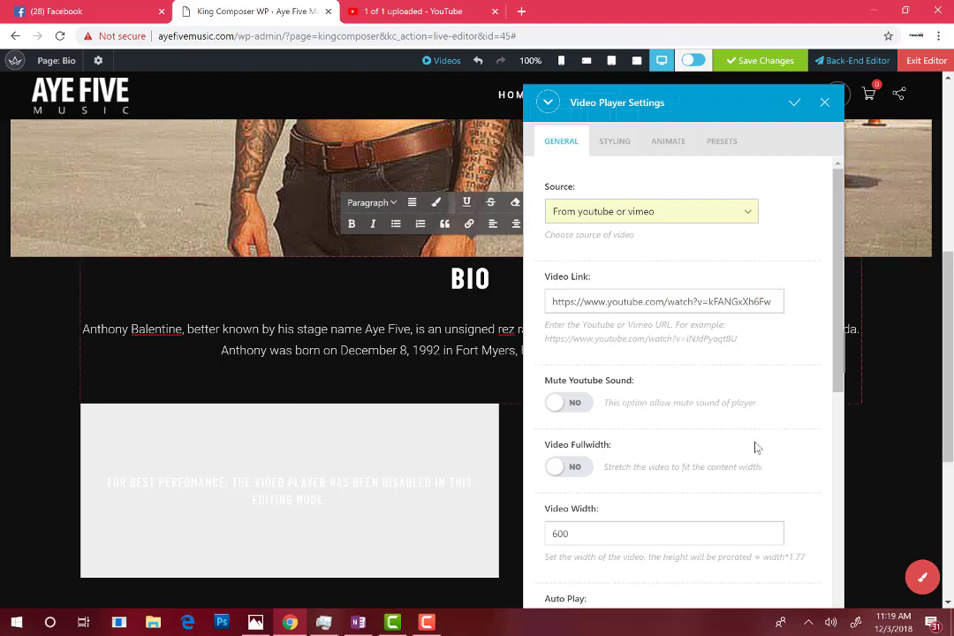
Examine the video player's general options, styling and animation effects, and close its settings without saving
scroll(755, 447, "down", 2)
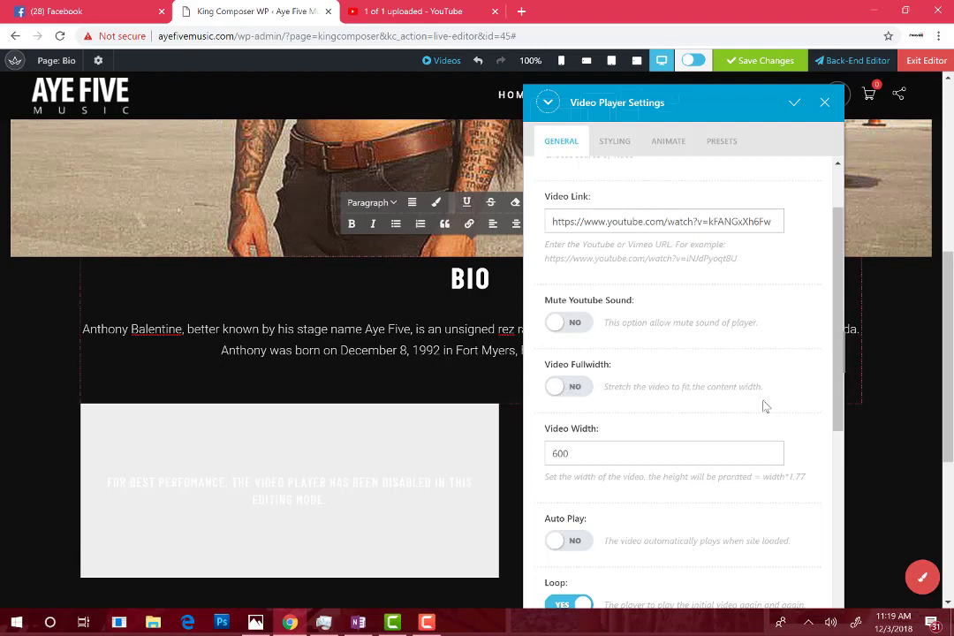
scroll(581, 418, "down", 2)
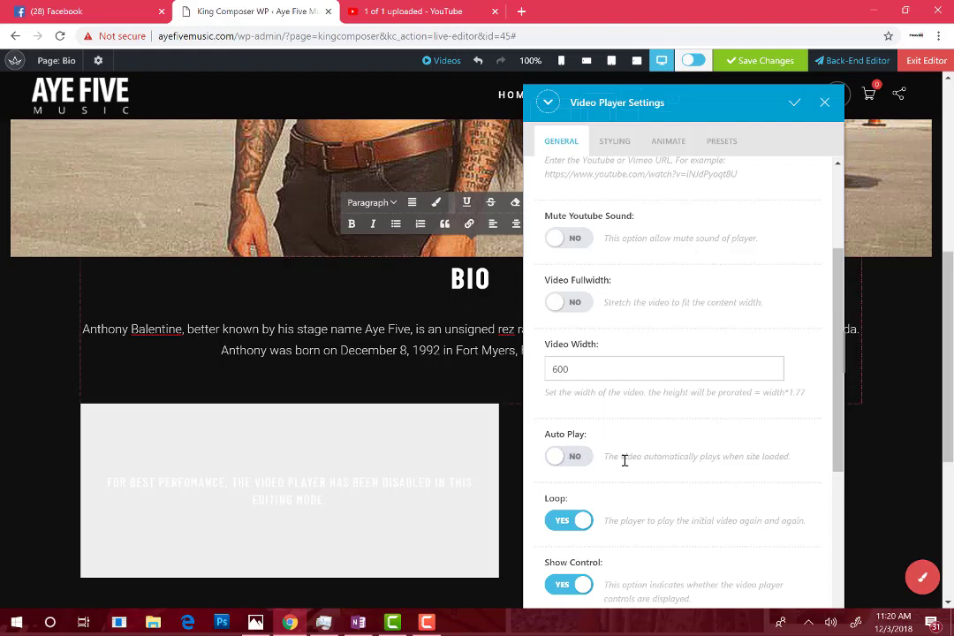
scroll(624, 460, "down", 3)
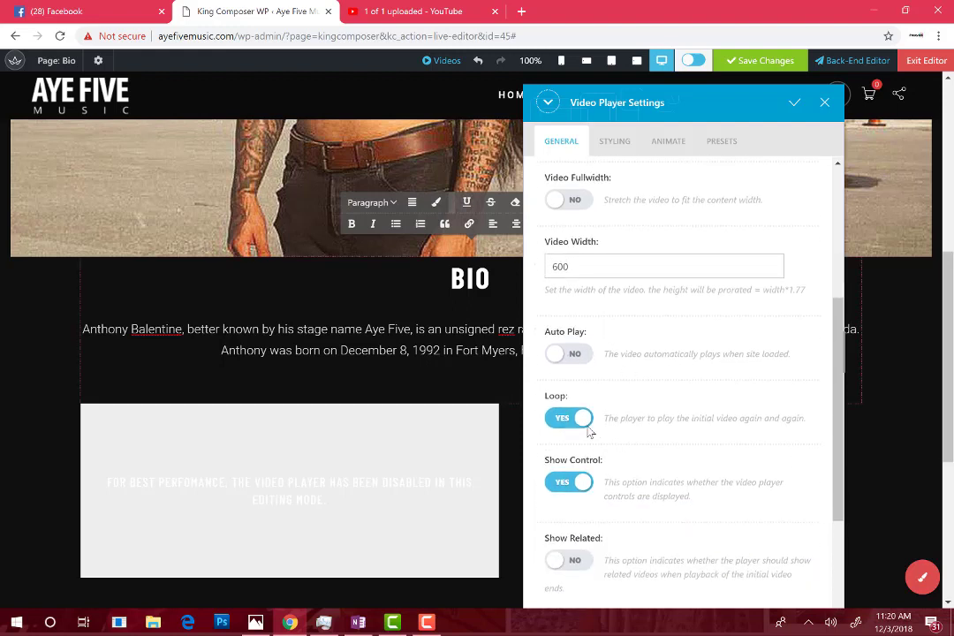
scroll(673, 477, "down", 5)
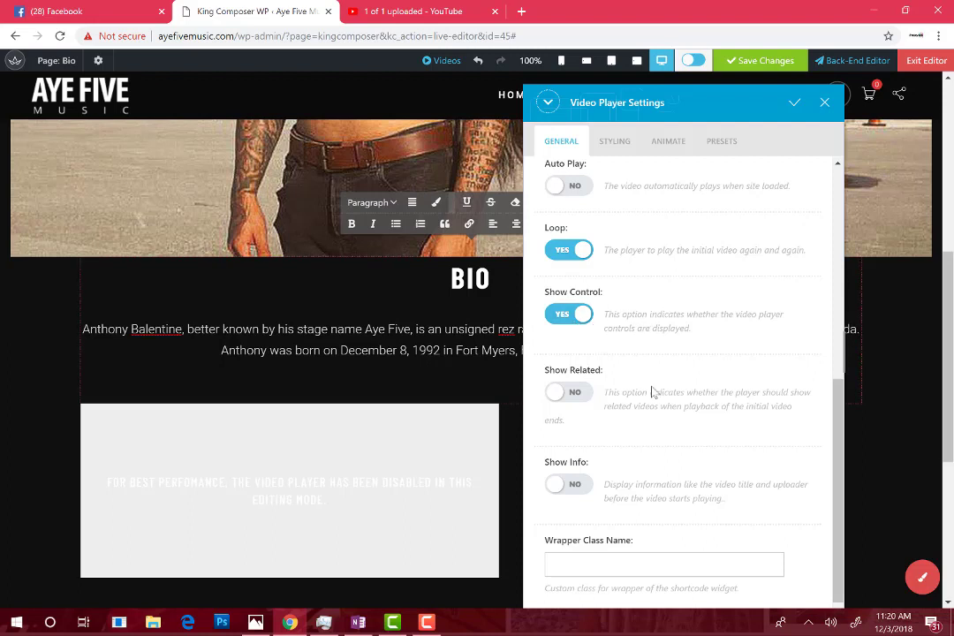
scroll(656, 411, "down", 1)
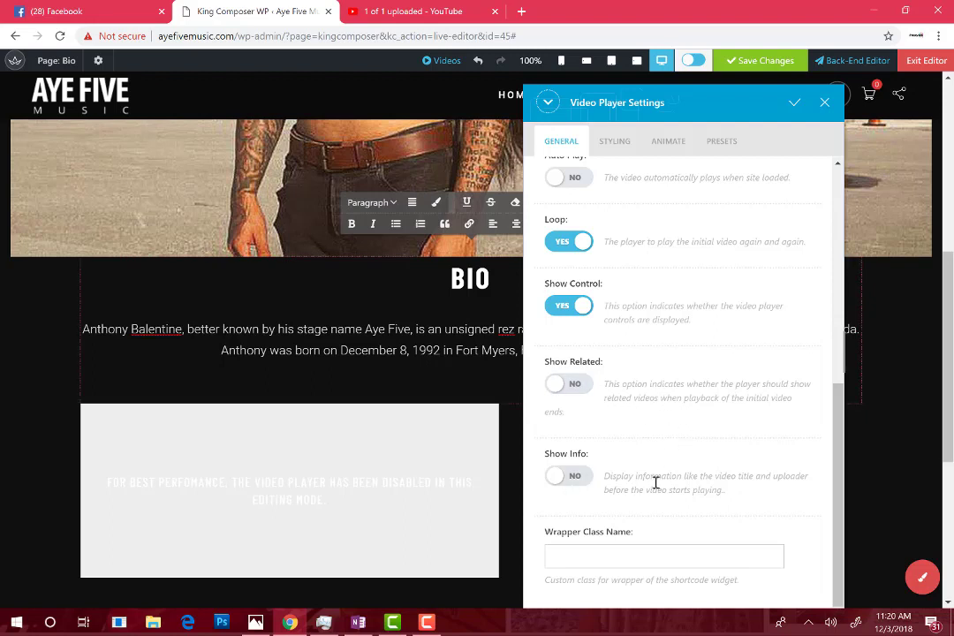
scroll(657, 376, "up", 5)
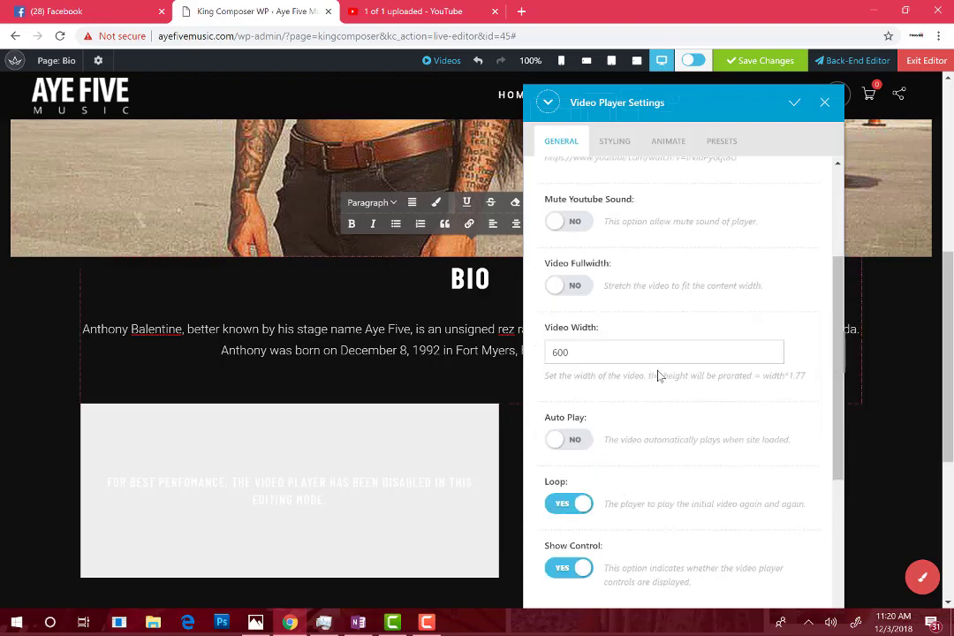
left_click(615, 150)
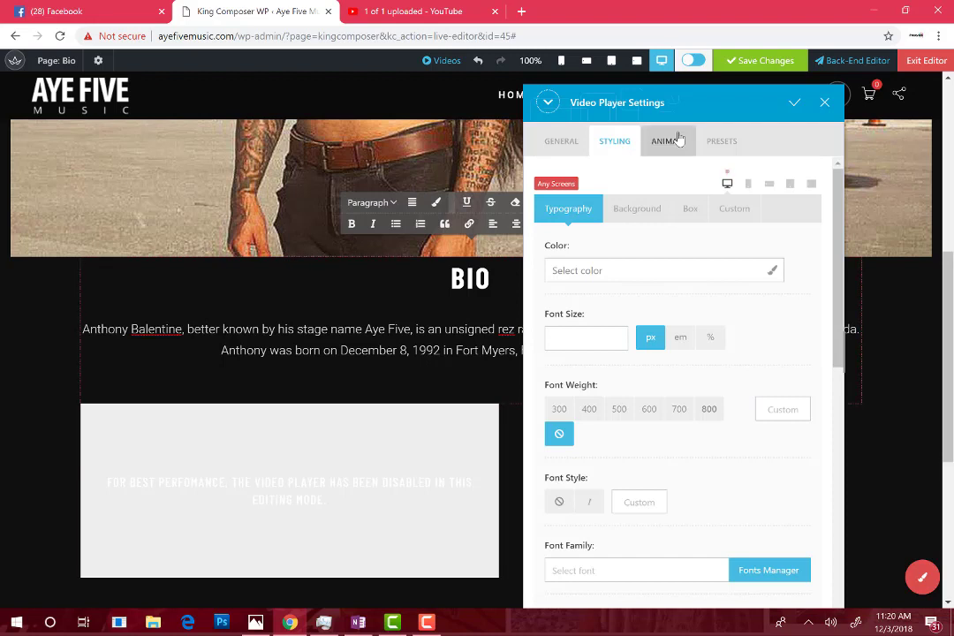
left_click(671, 140)
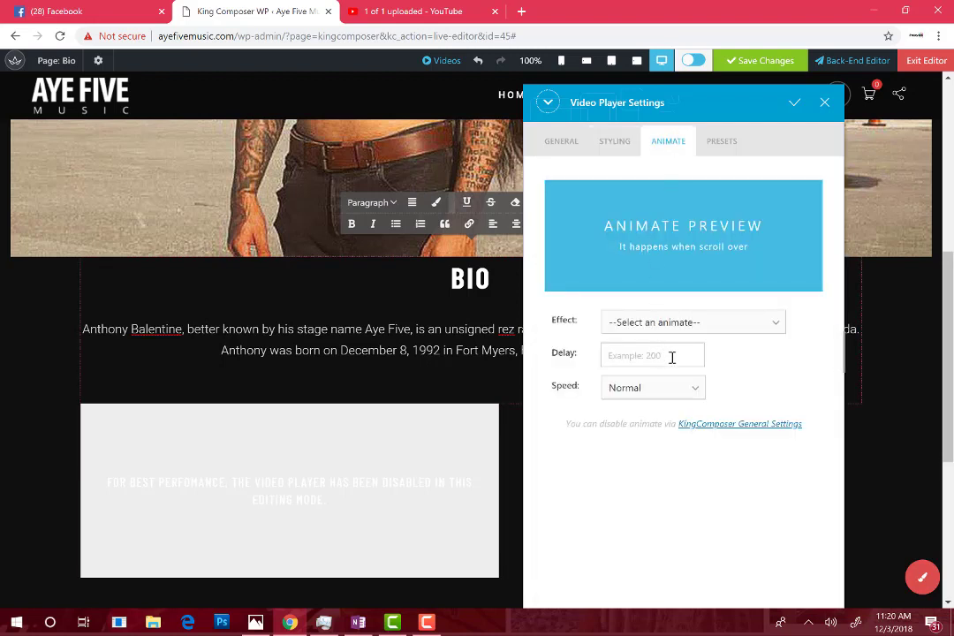
left_click(777, 324)
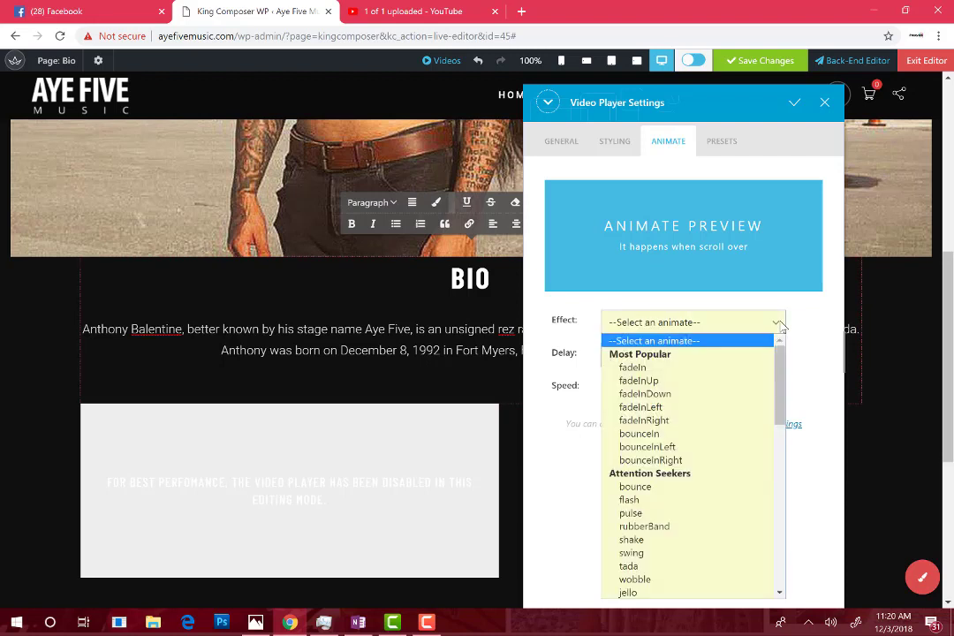
left_click(812, 356)
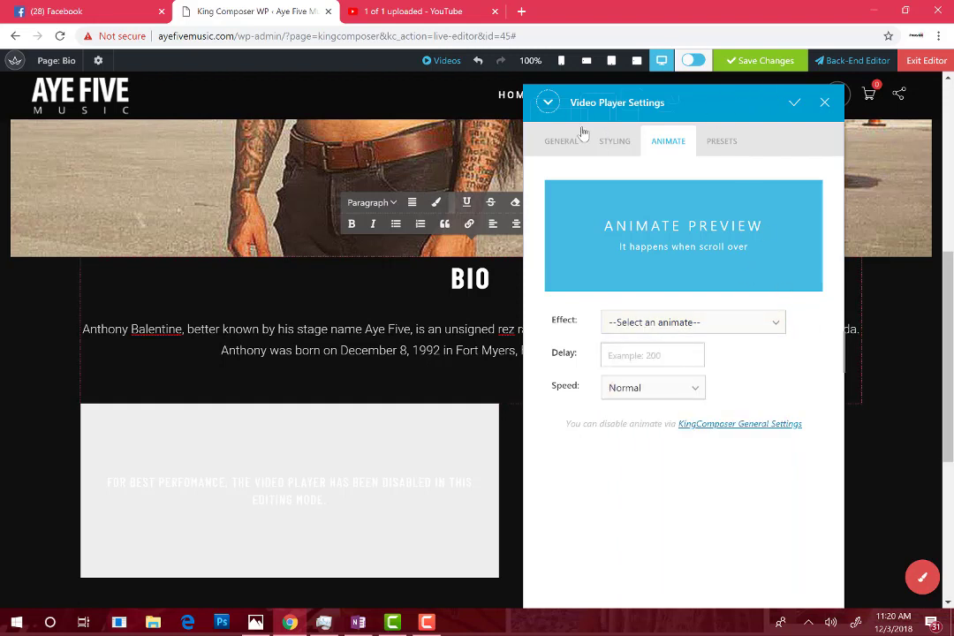
left_click(558, 144)
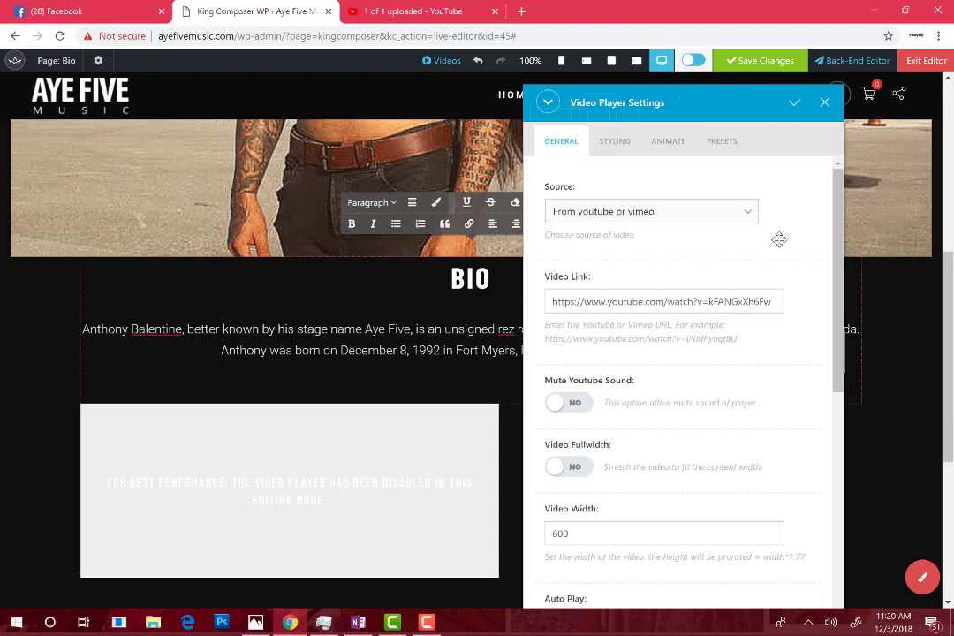
left_click(795, 106)
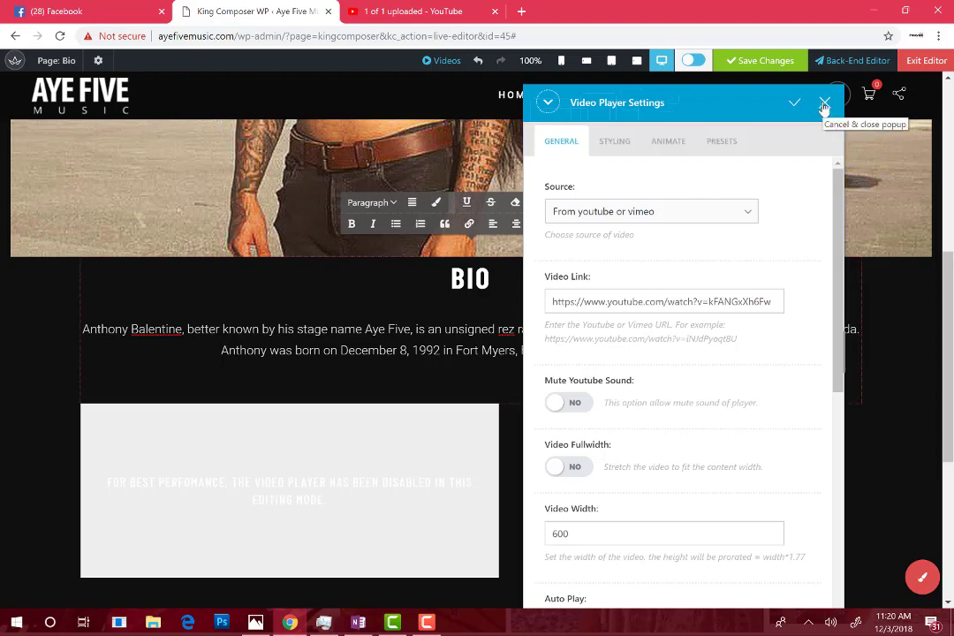
left_click(824, 104)
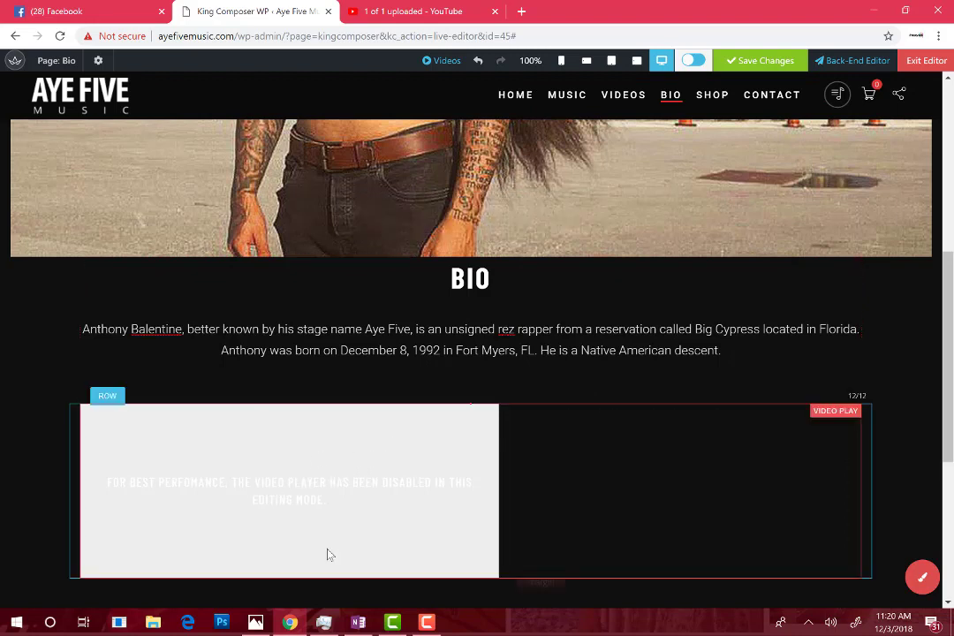
Delete the video player element below the bio paragraph
scroll(449, 558, "down", 2)
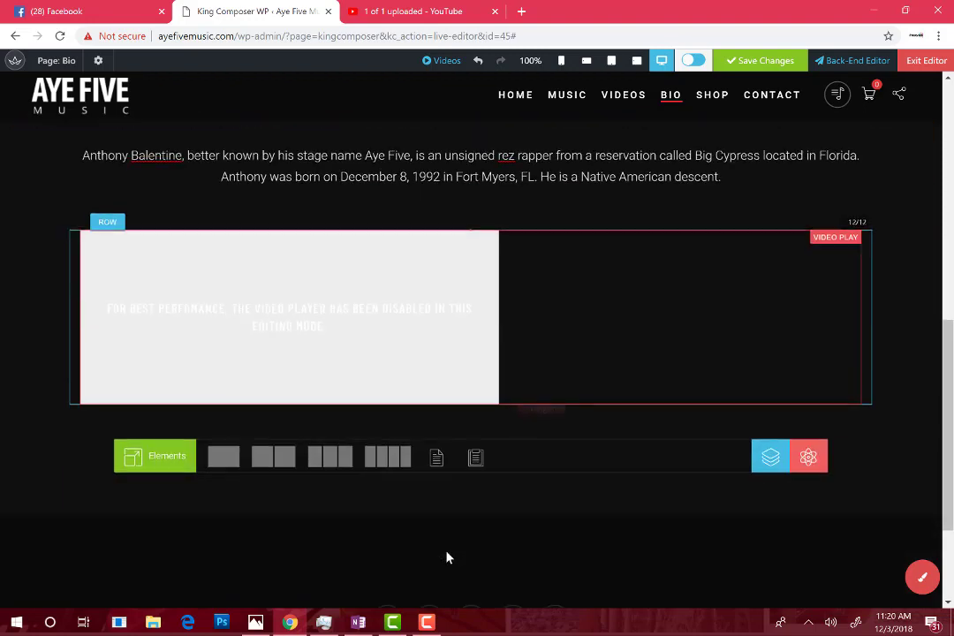
right_click(463, 279)
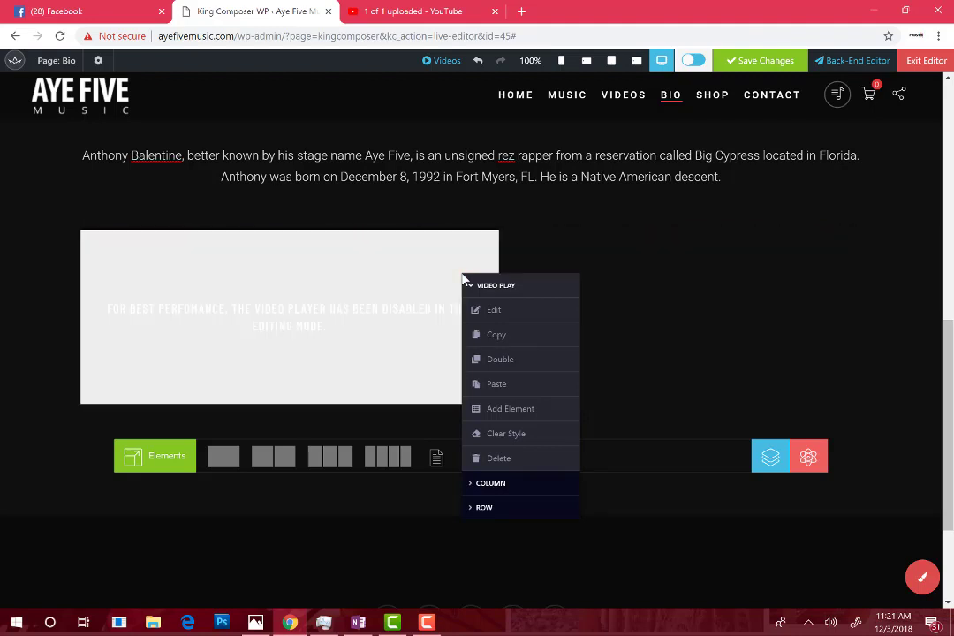
mouse_move(519, 387)
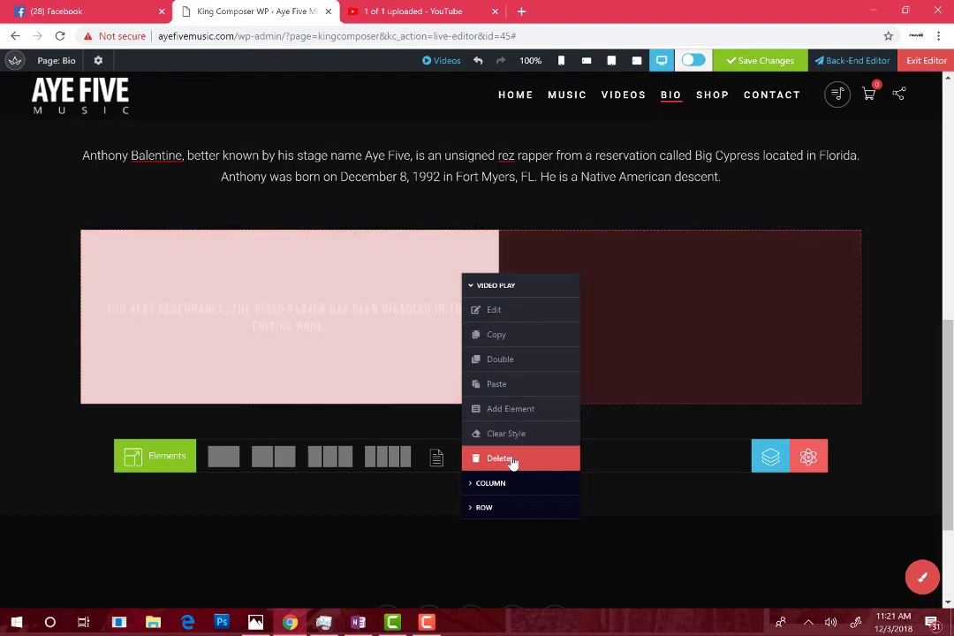
left_click(512, 459)
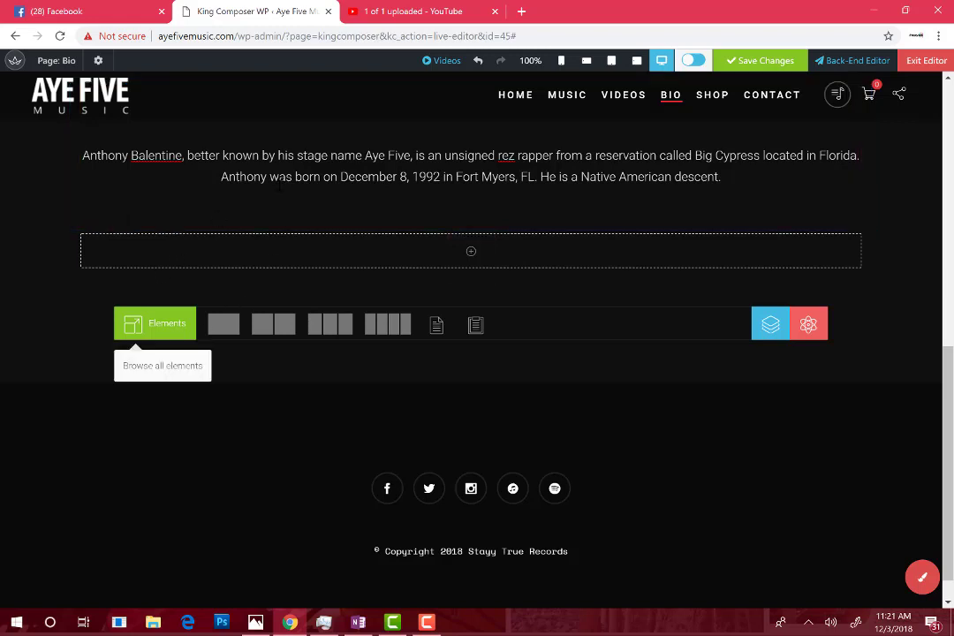
Look through the content, premium, social and widget elements, and add the Audio widget to the page
left_click(163, 326)
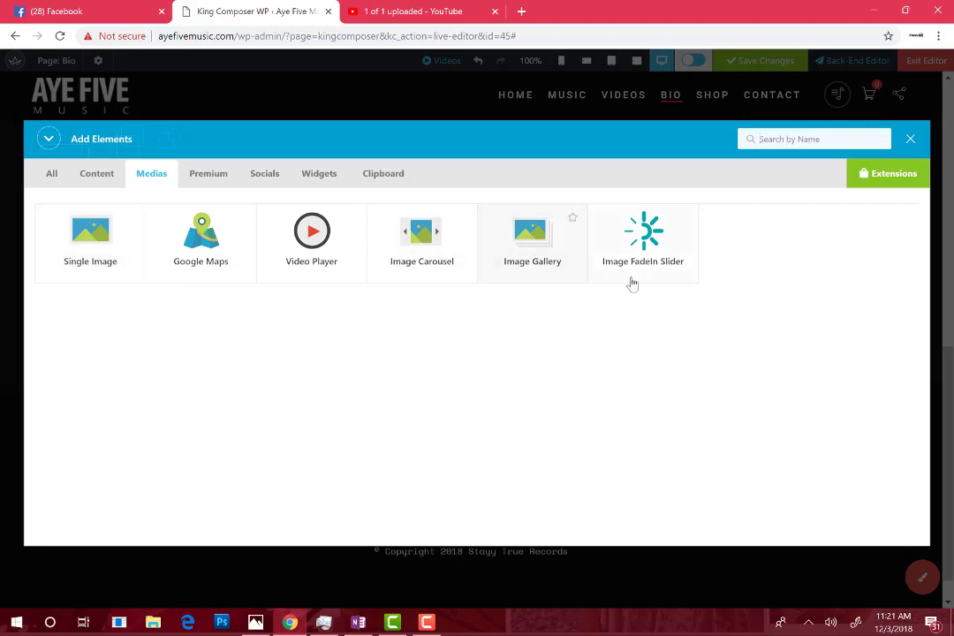
left_click(88, 177)
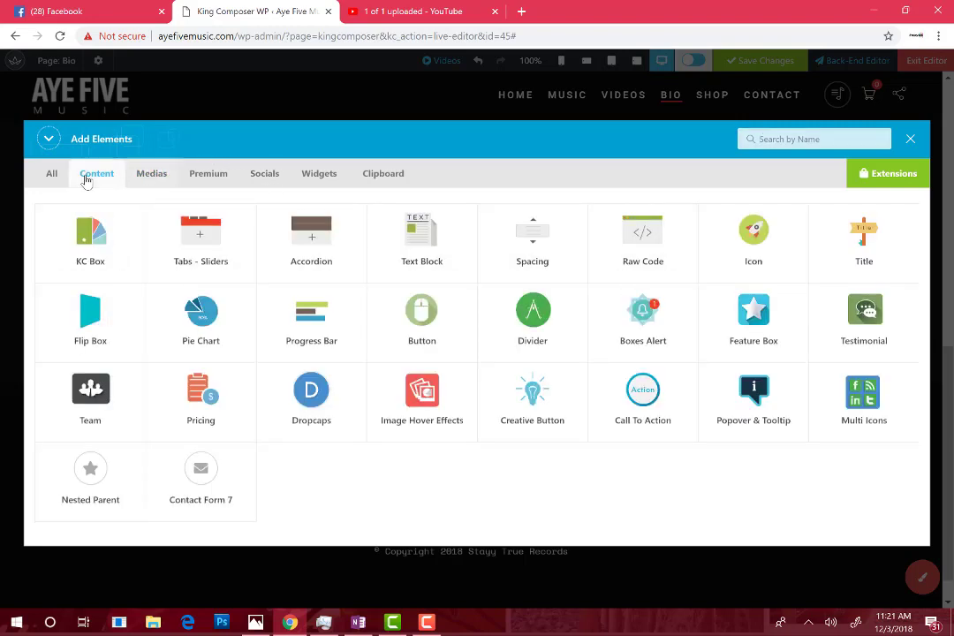
left_click(225, 176)
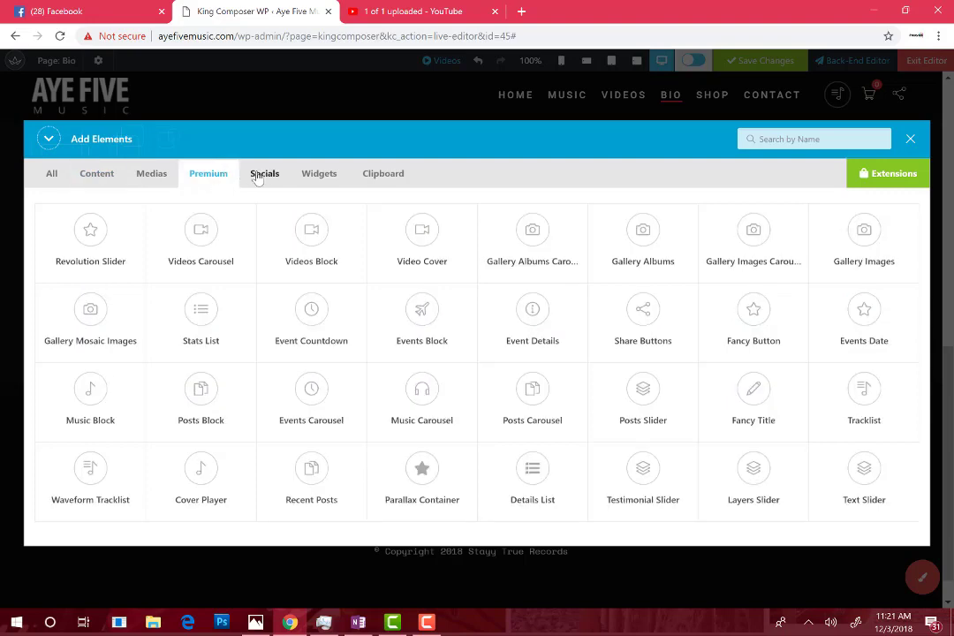
left_click(265, 175)
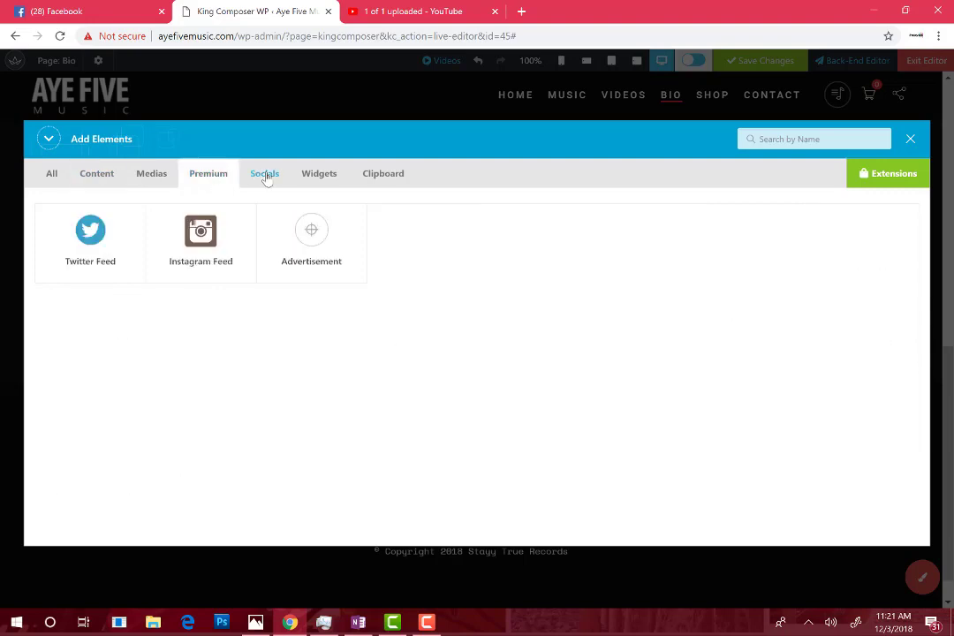
left_click(320, 175)
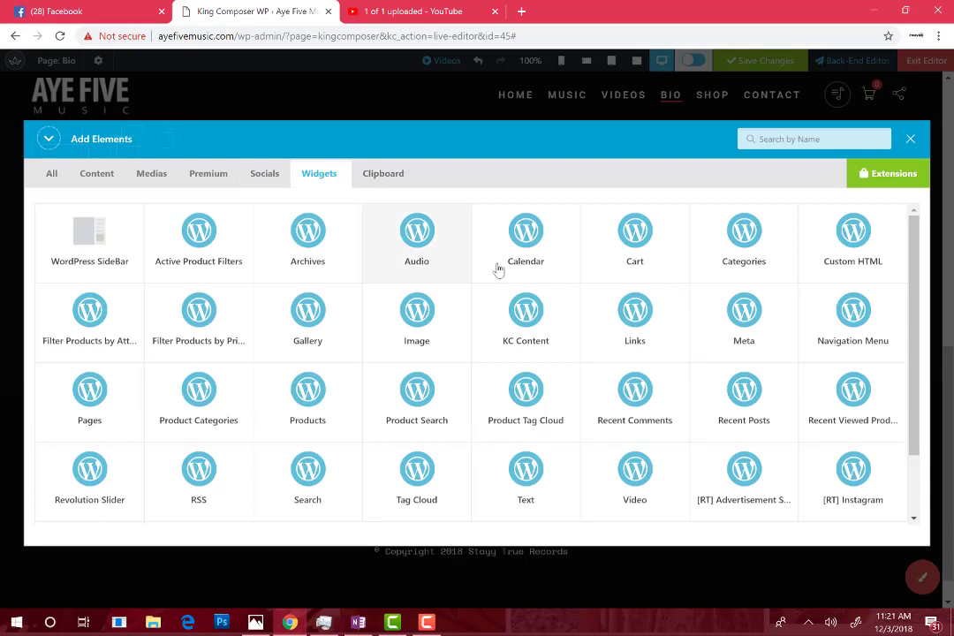
left_click(415, 229)
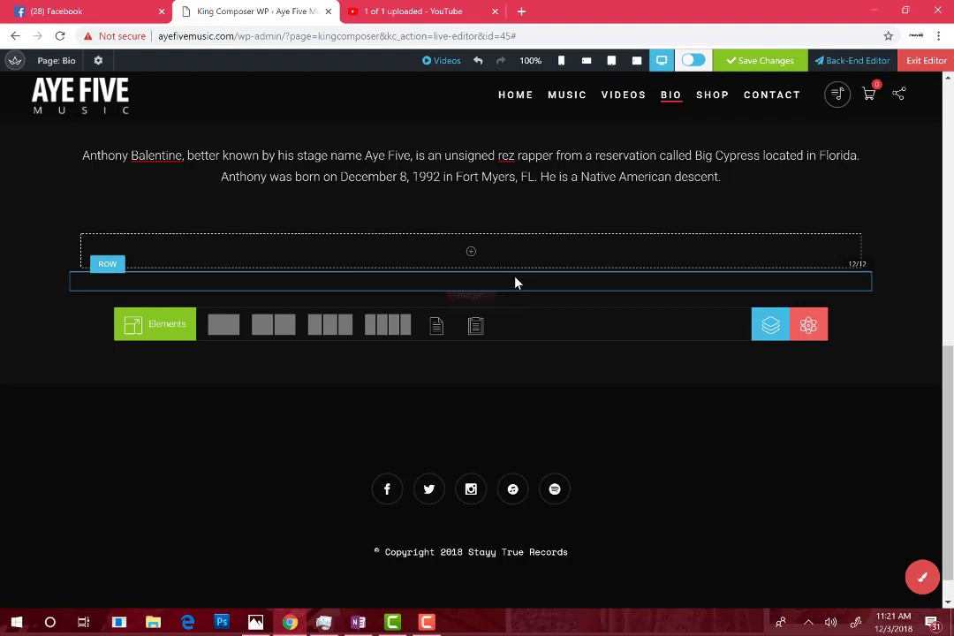
Examine the general, styling and animation settings of the column below the empty row, and close them without saving
left_click(516, 282)
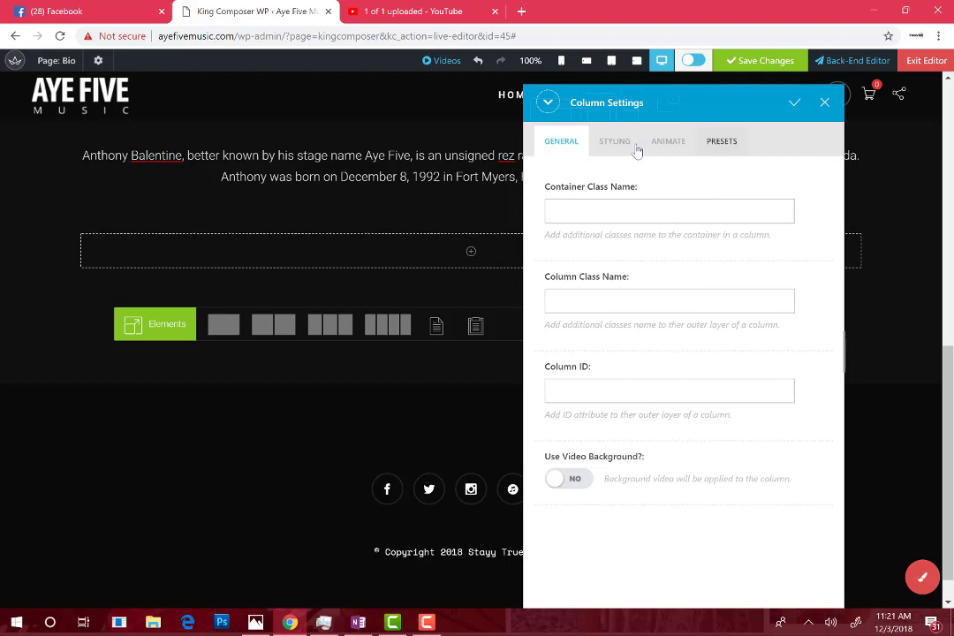
left_click(610, 152)
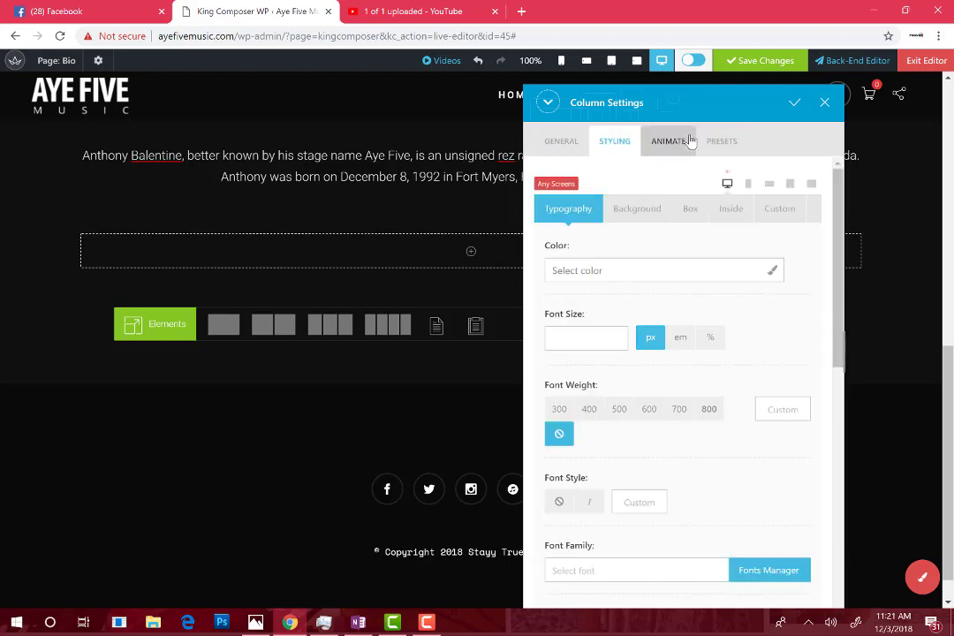
left_click(691, 143)
left_click(555, 150)
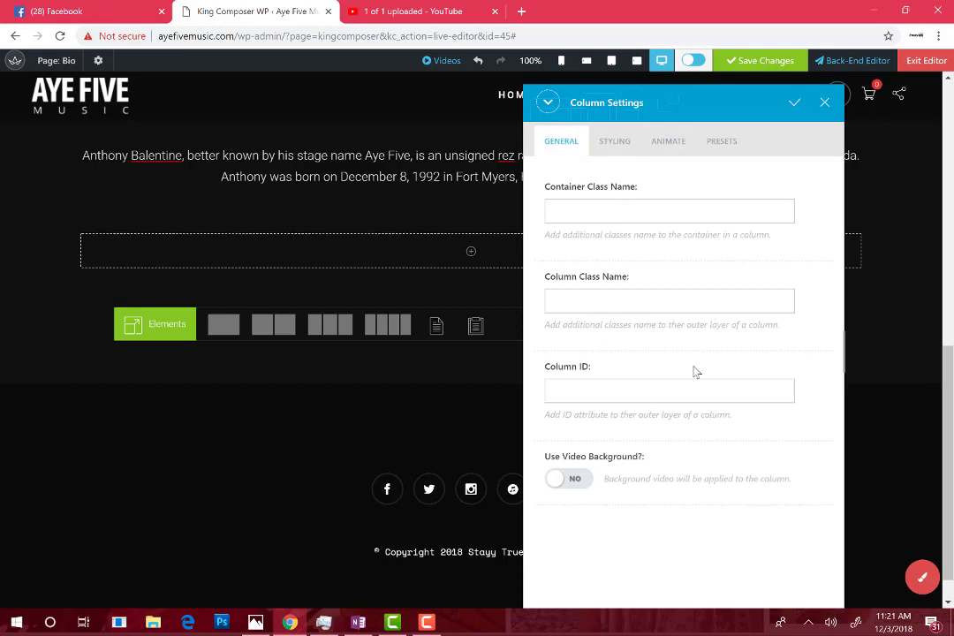
left_click(825, 104)
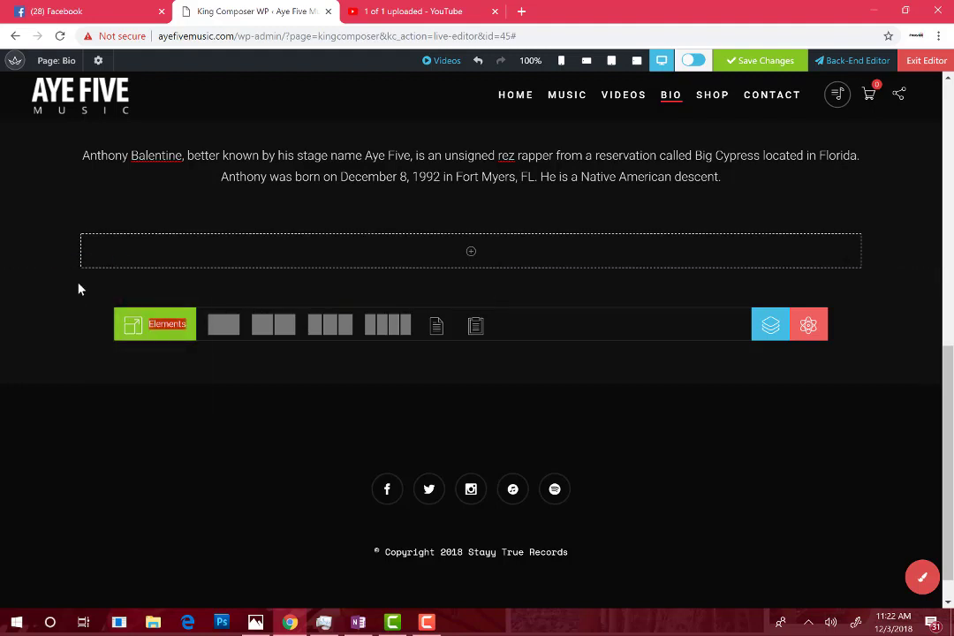
Reopen the element library and look through the available WordPress widgets
left_click(168, 327)
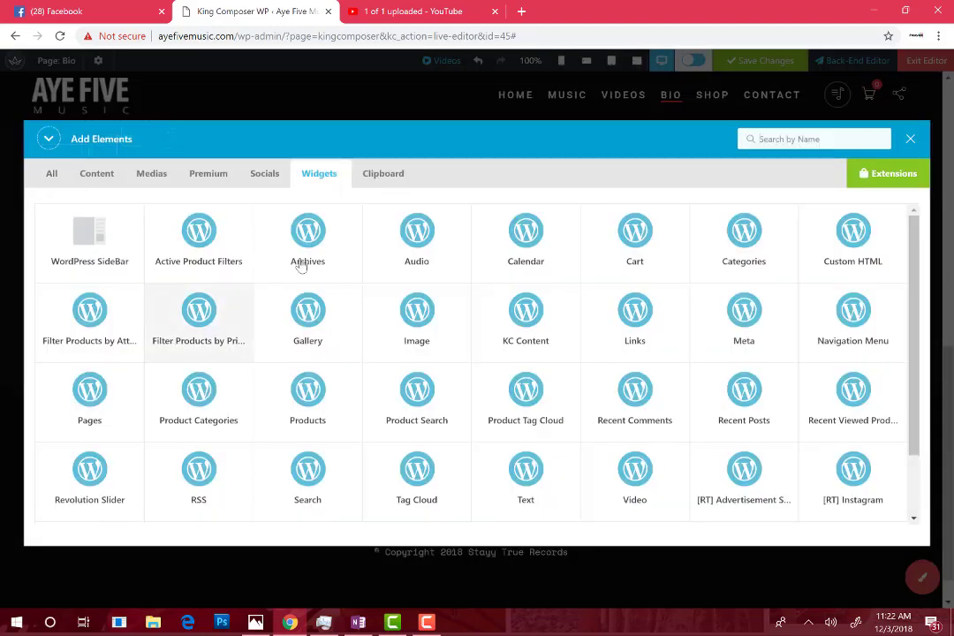
scroll(769, 395, "down", 2)
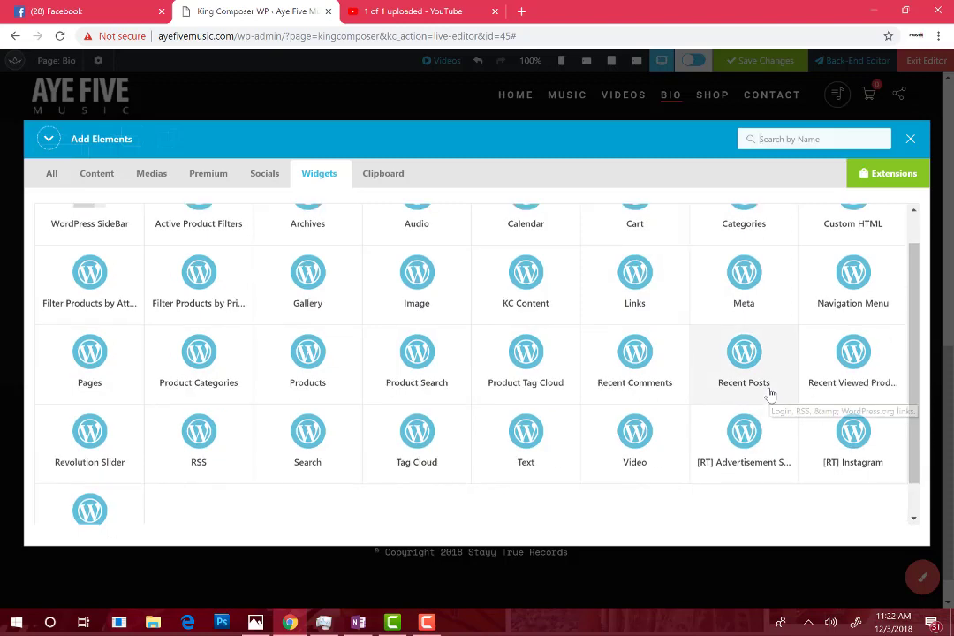
scroll(768, 394, "up", 2)
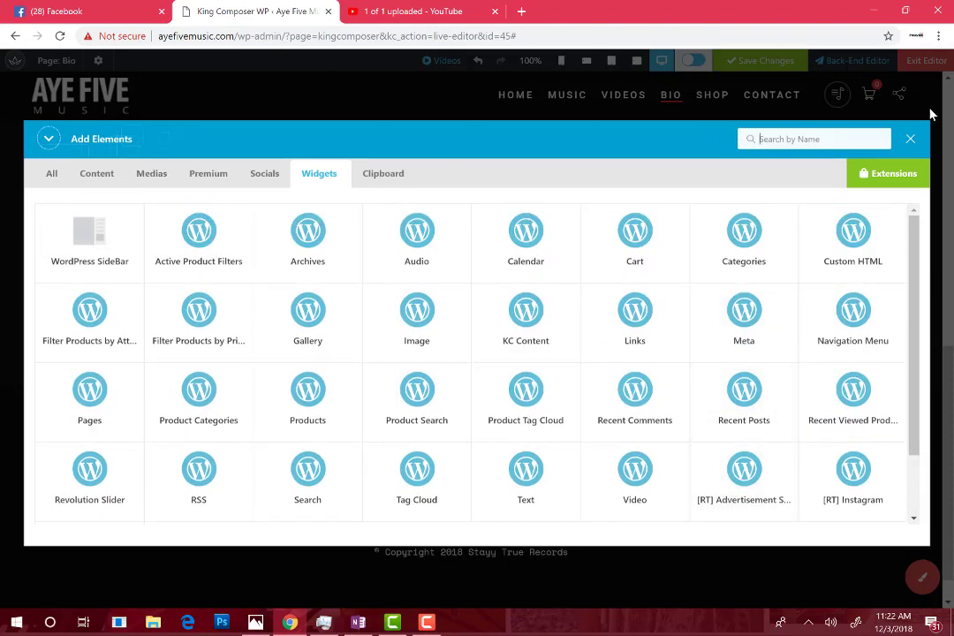
Close the element library and delete the empty row below the bio paragraph
left_click(910, 143)
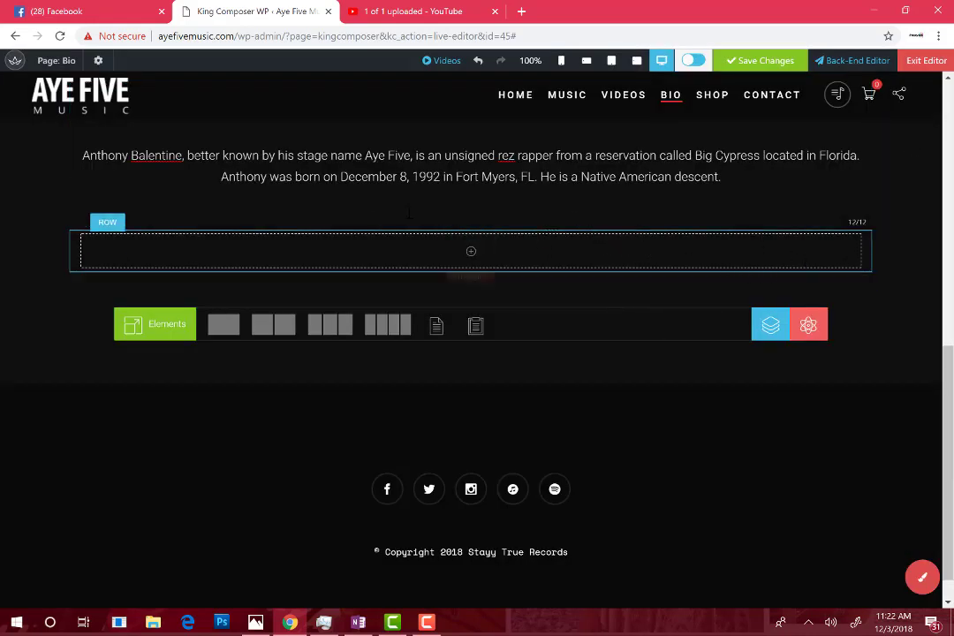
mouse_move(106, 222)
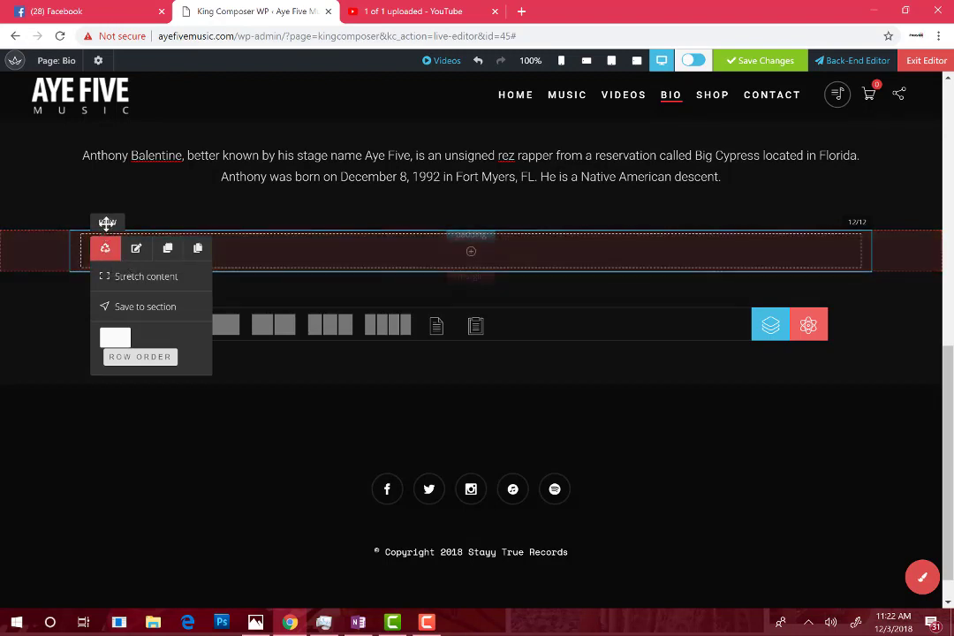
left_click(106, 249)
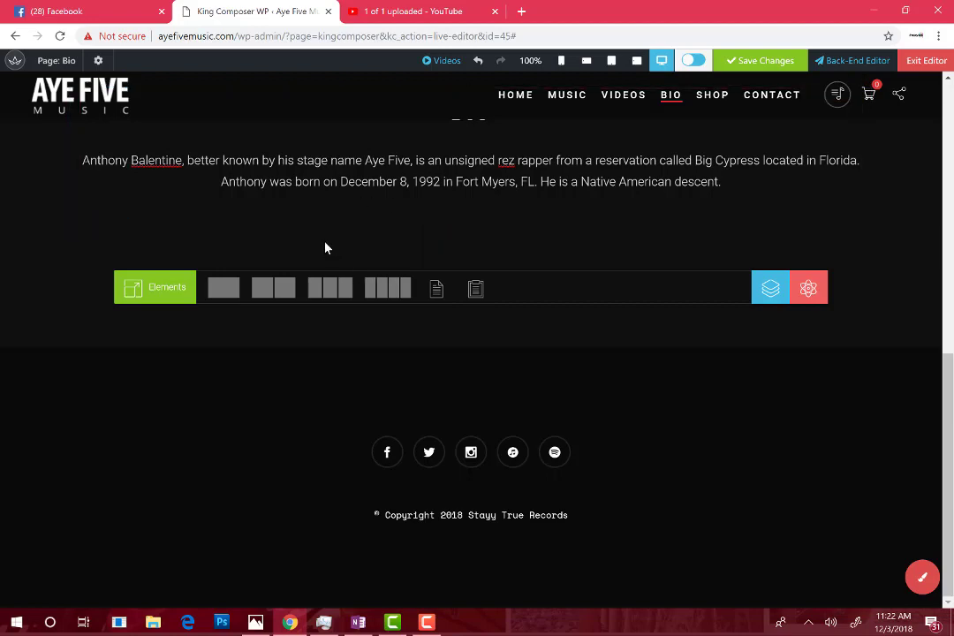
Leave the live editor without saving the changes, and look over the public Bio page from image to footer
scroll(34, 270, "up", 10)
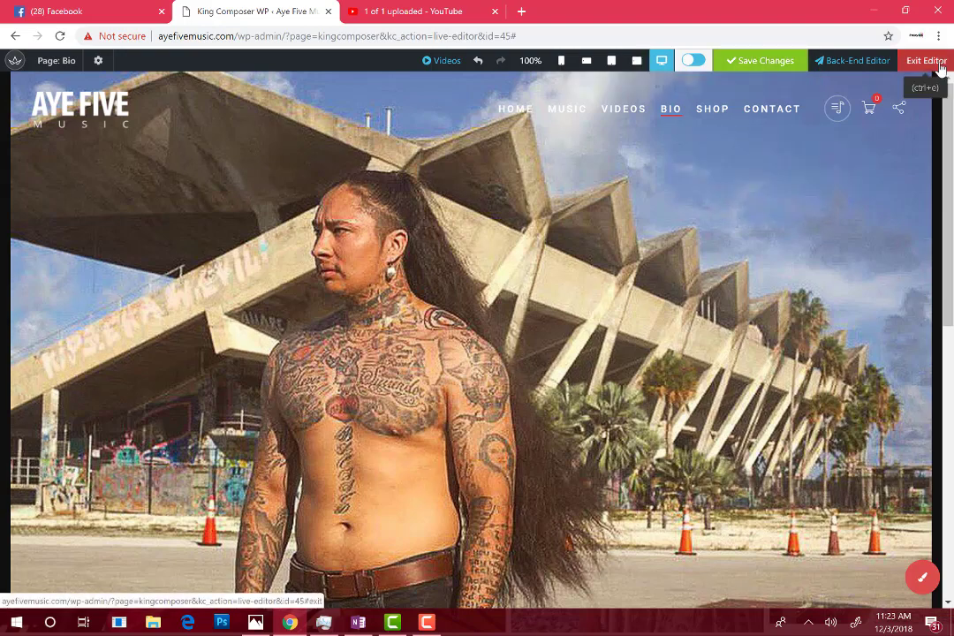
left_click(913, 63)
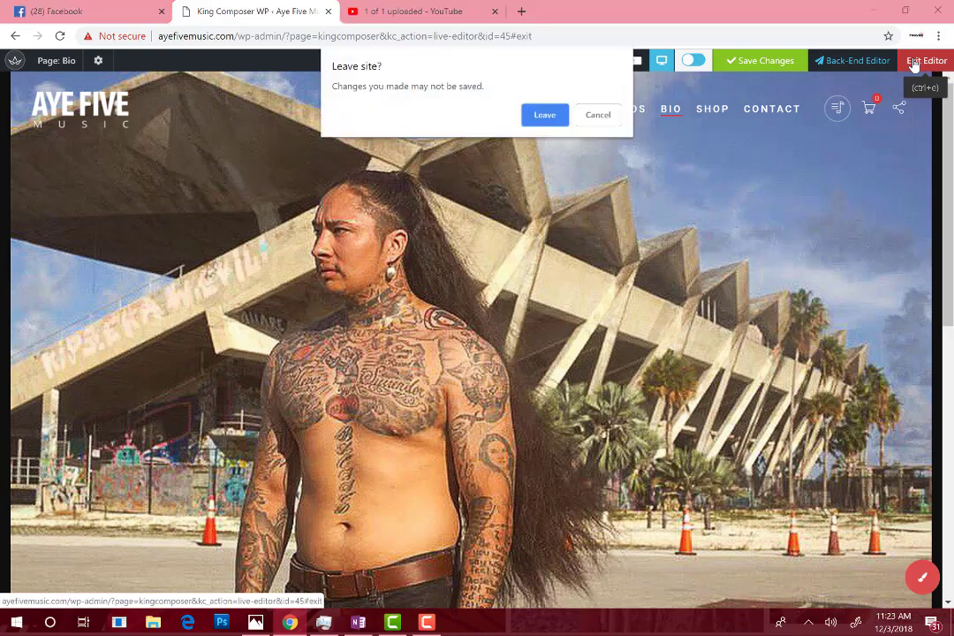
left_click(540, 118)
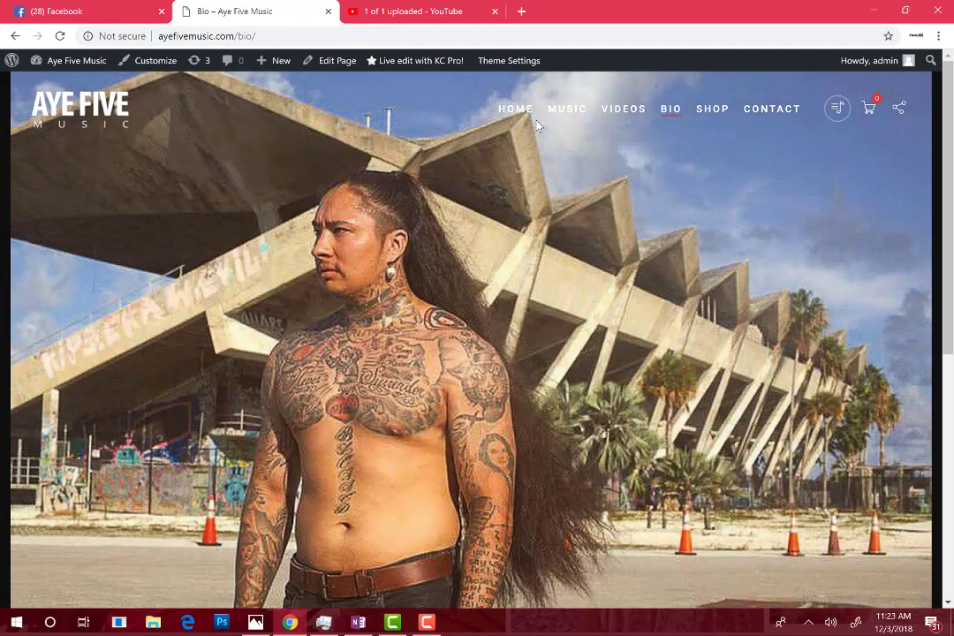
scroll(608, 244, "down", 6)
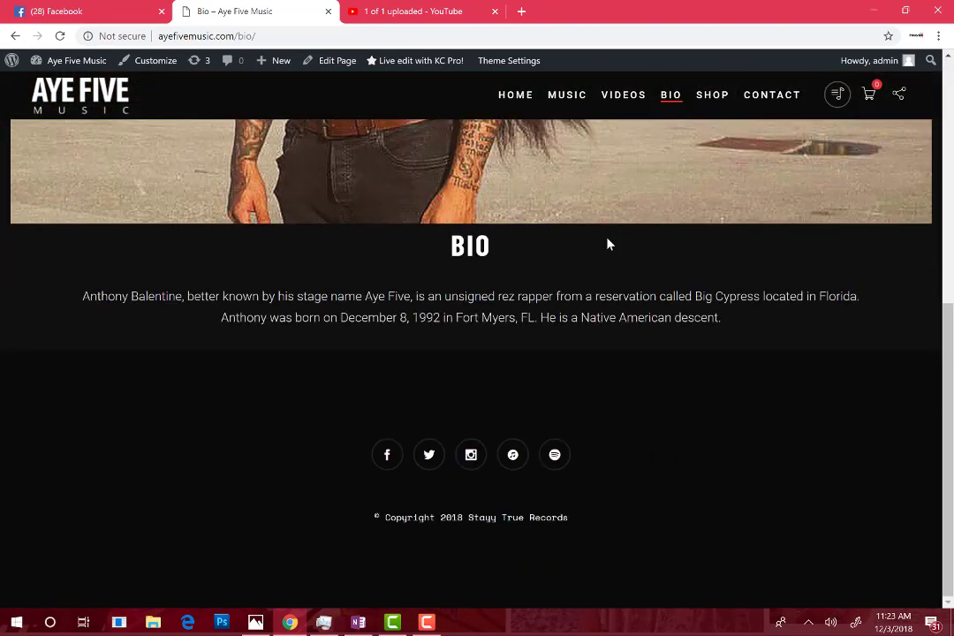
scroll(608, 244, "up", 6)
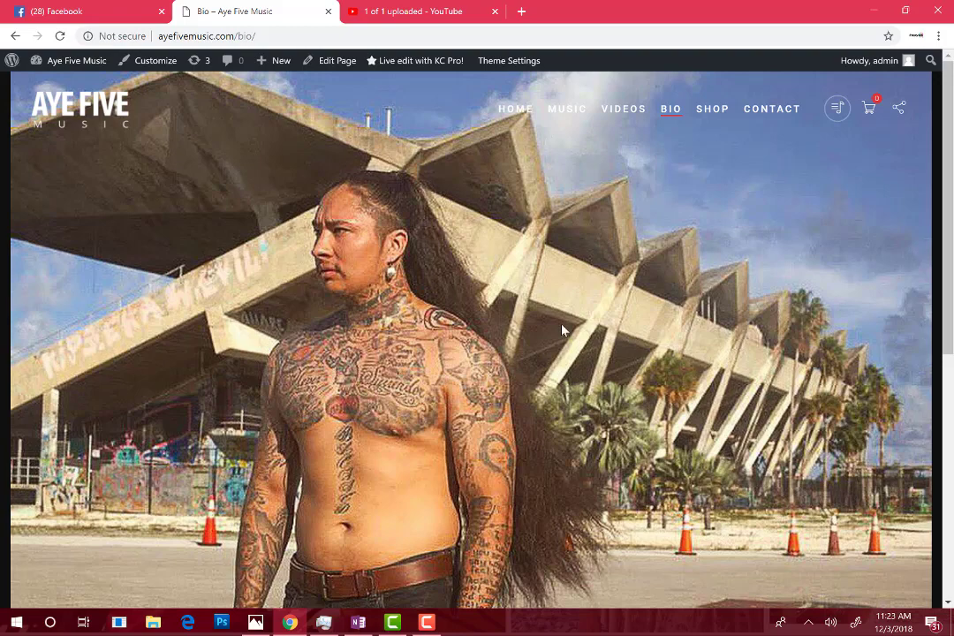
scroll(521, 300, "down", 1)
scroll(473, 273, "up", 1)
Visit the WordPress dashboard, and return through the site's home page to the Bio page
mouse_move(51, 60)
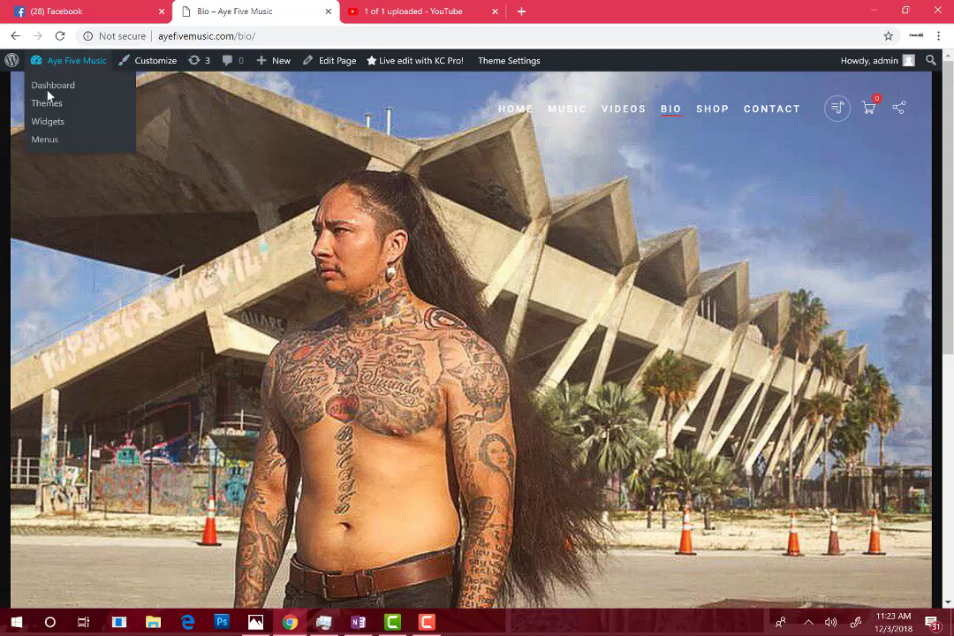
left_click(54, 88)
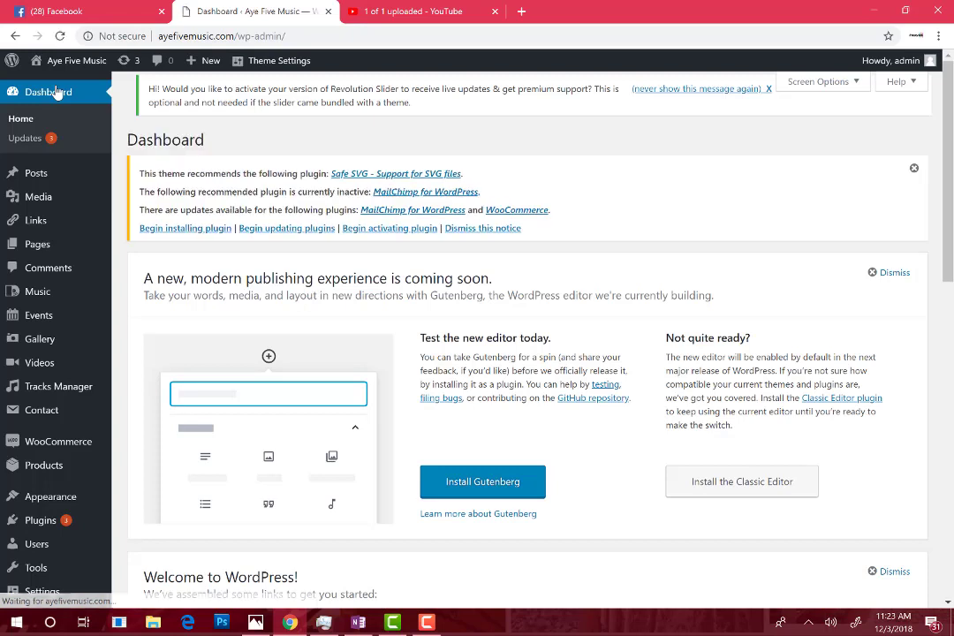
mouse_move(76, 69)
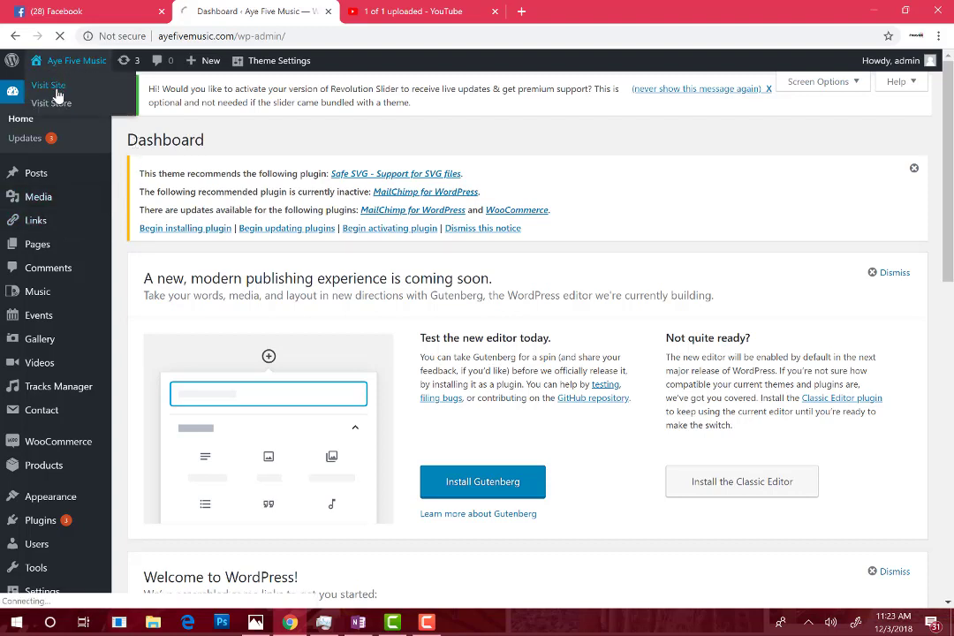
left_click(48, 86)
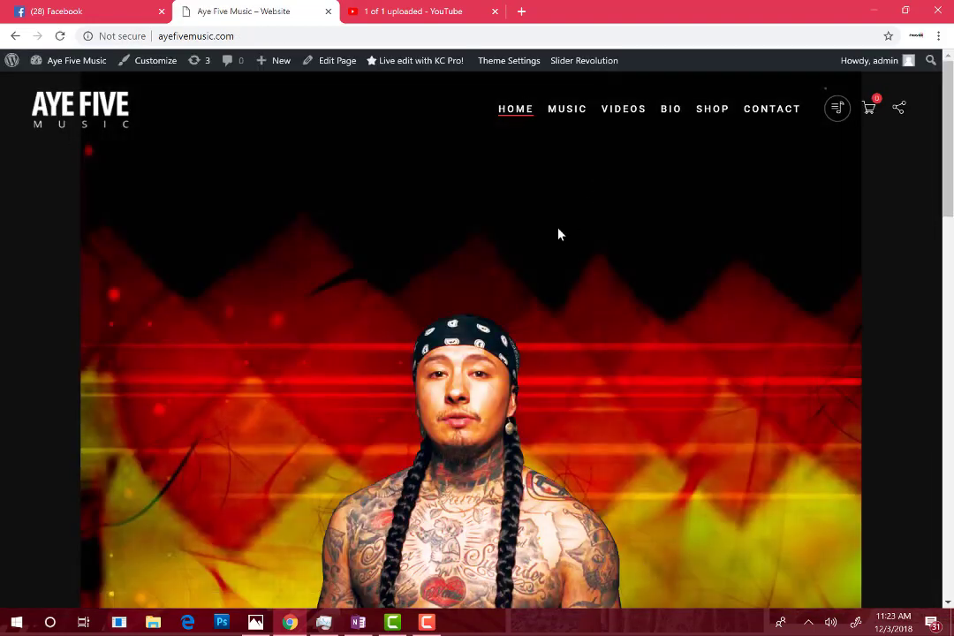
left_click(670, 116)
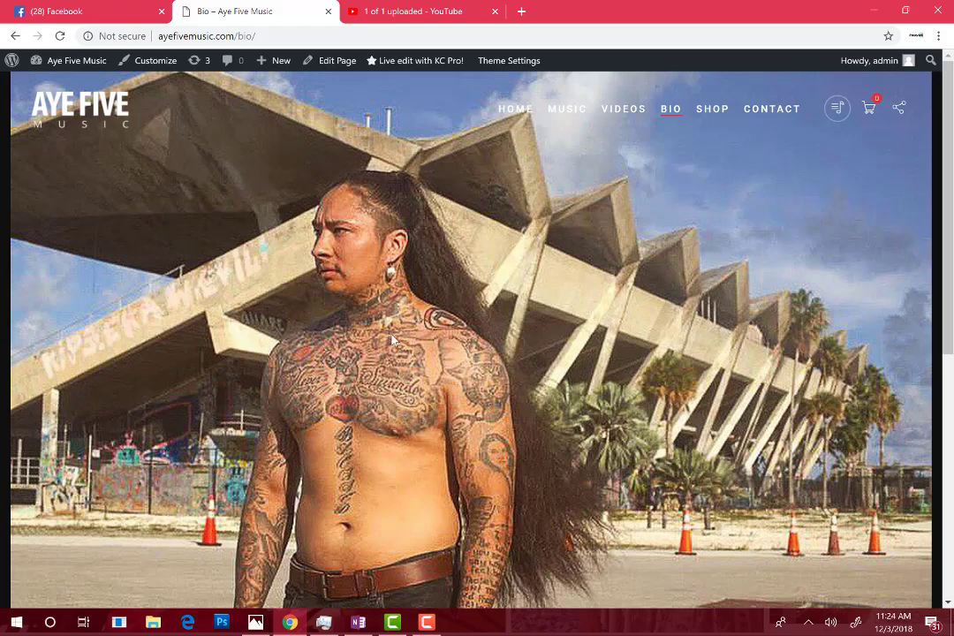
right_click(673, 285)
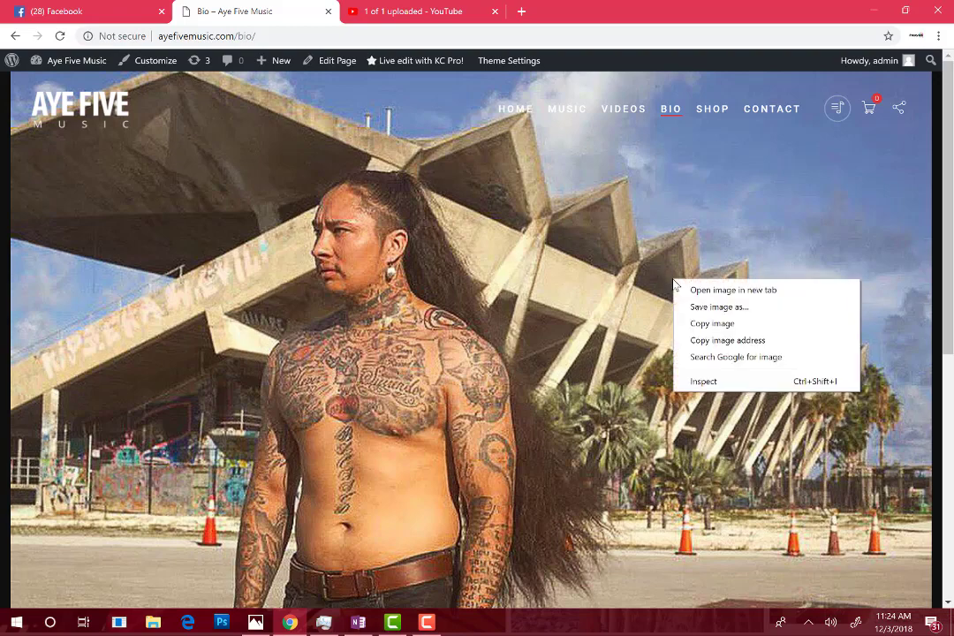
left_click(621, 283)
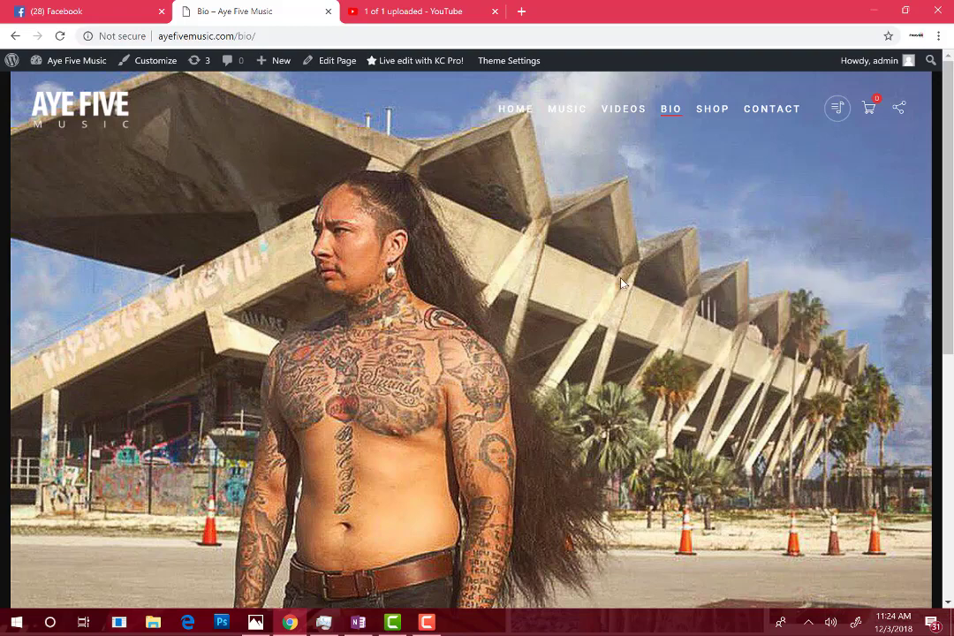
Open the Bio page in the KC Pro live editor, and examine the large image's general settings without changing them
left_click(409, 62)
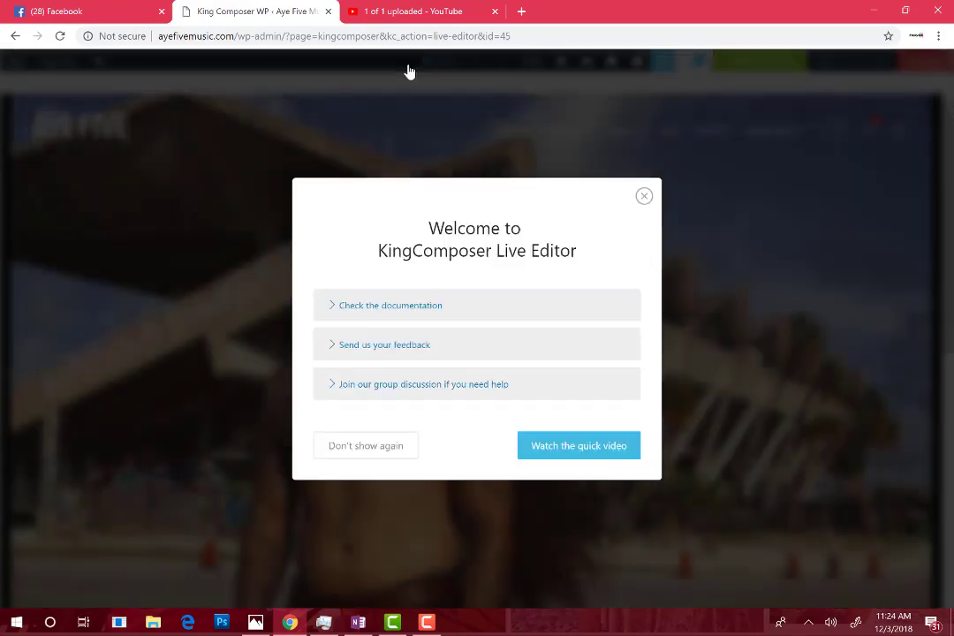
left_click(643, 196)
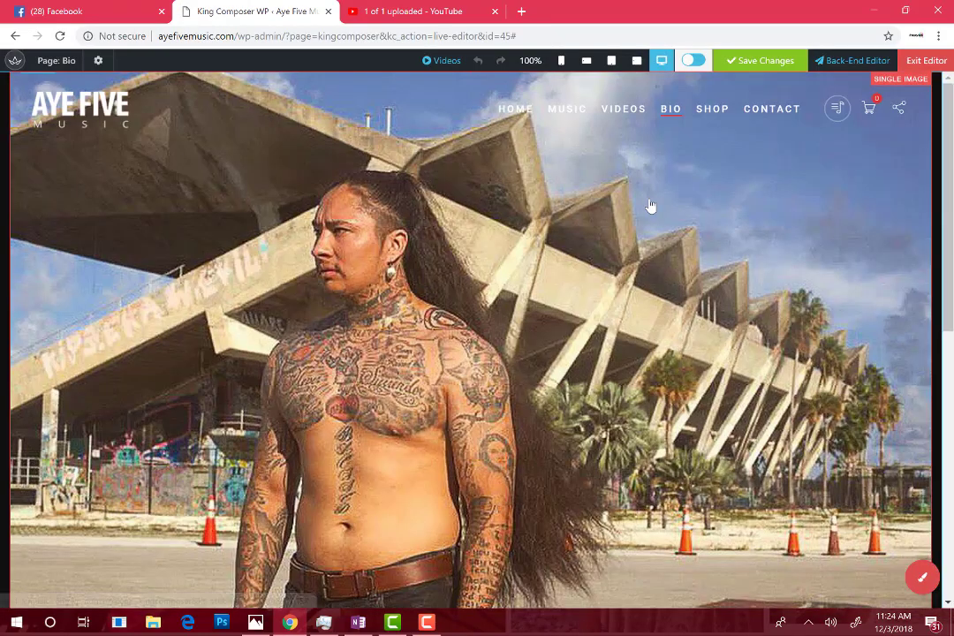
right_click(648, 260)
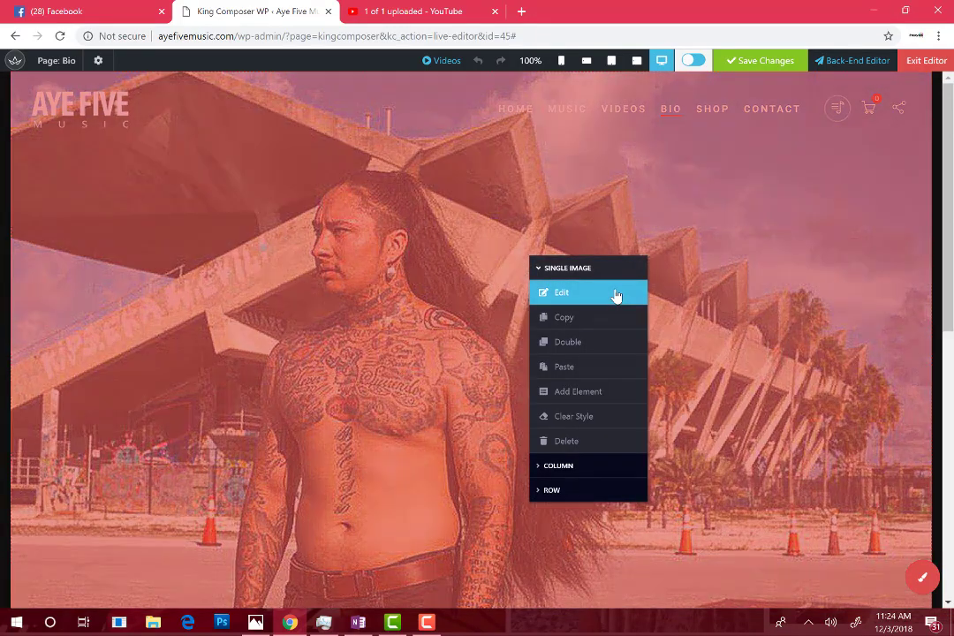
left_click(616, 292)
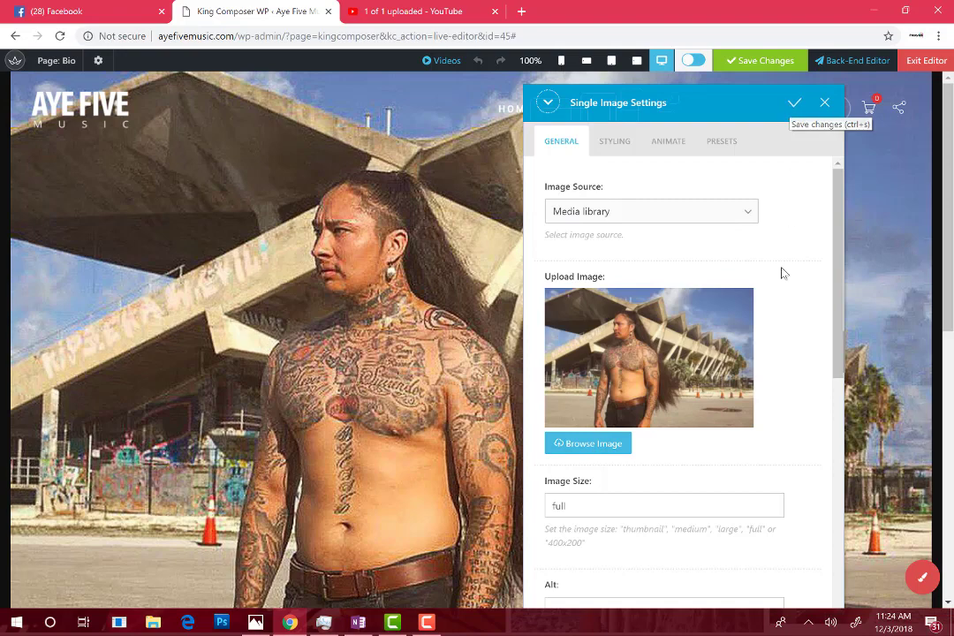
scroll(784, 308, "down", 3)
scroll(783, 309, "down", 2)
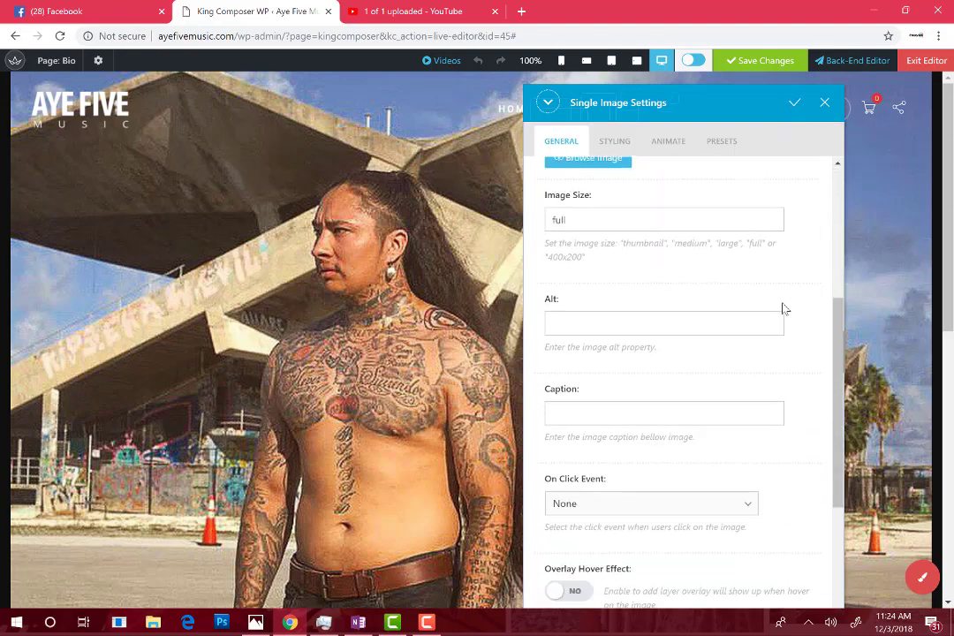
scroll(728, 420, "down", 2)
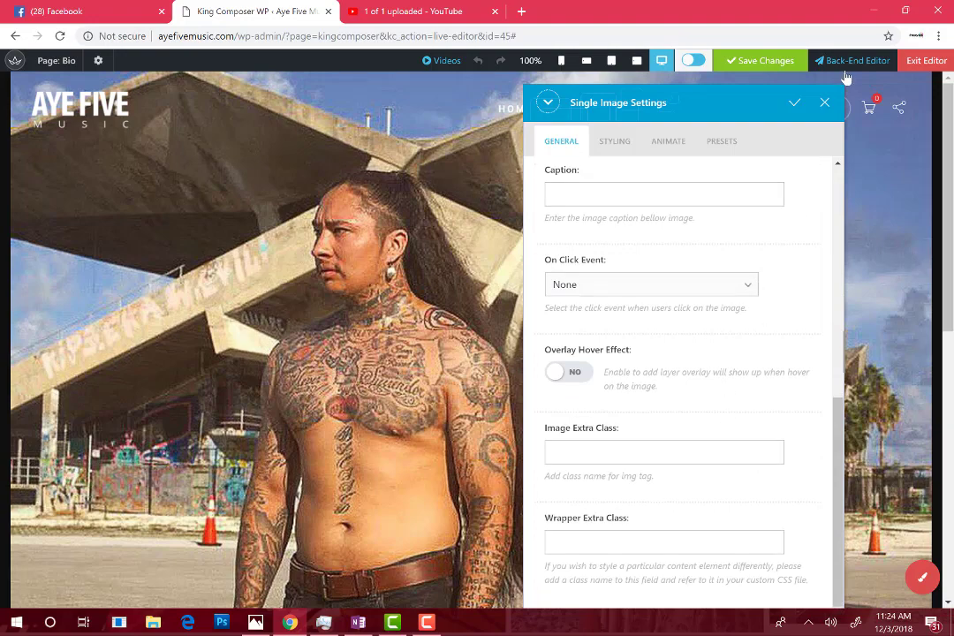
left_click(824, 103)
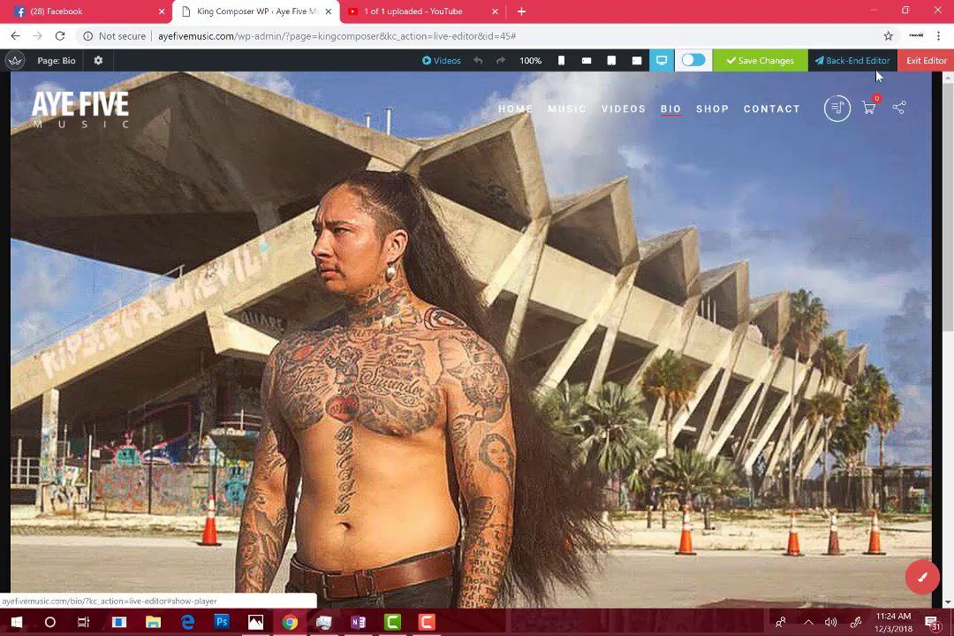
Exit the live editor and review the public Bio page's image and text
left_click(927, 62)
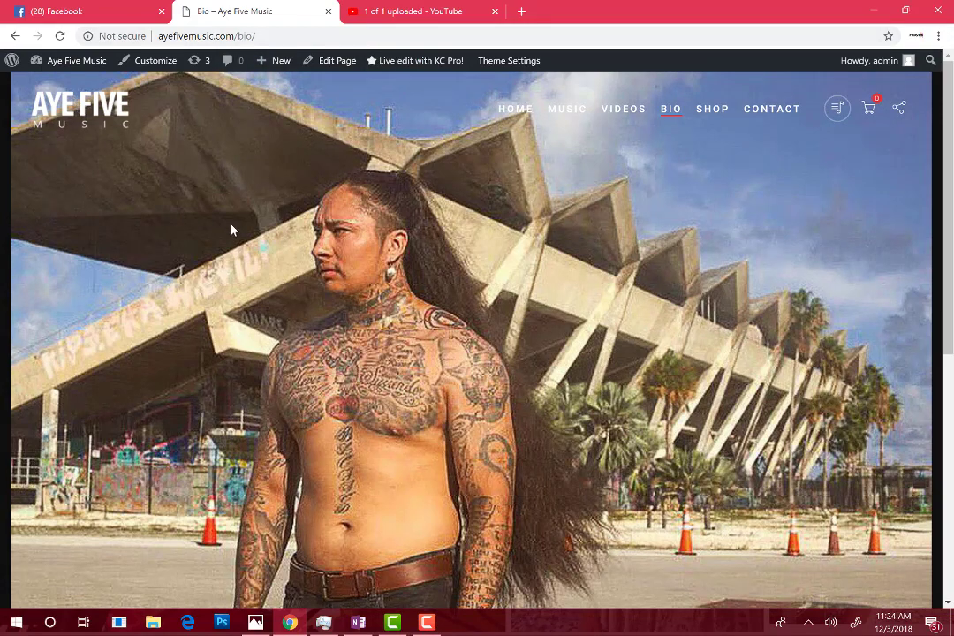
scroll(234, 229, "down", 1)
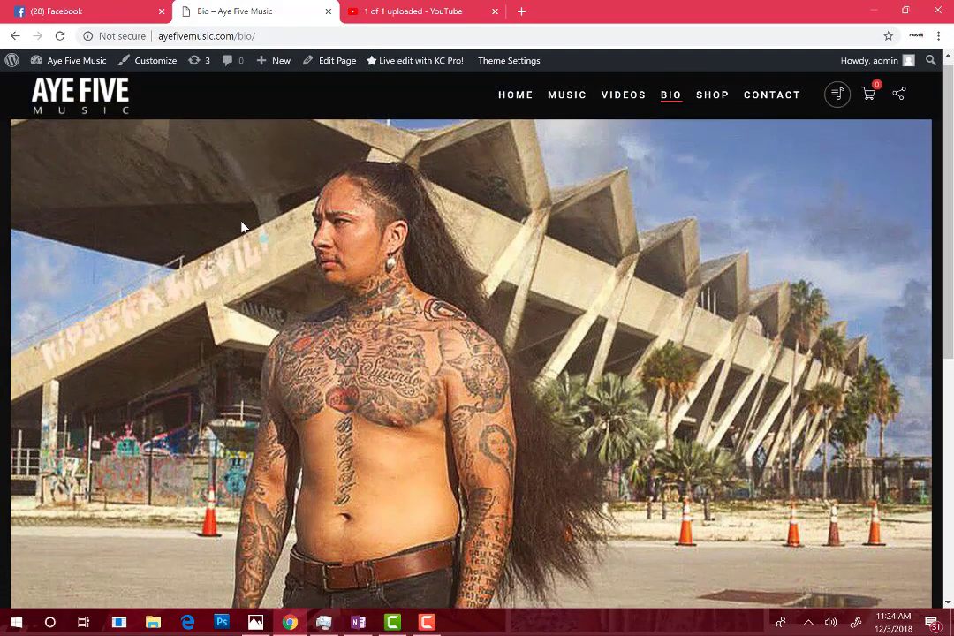
scroll(428, 437, "down", 5)
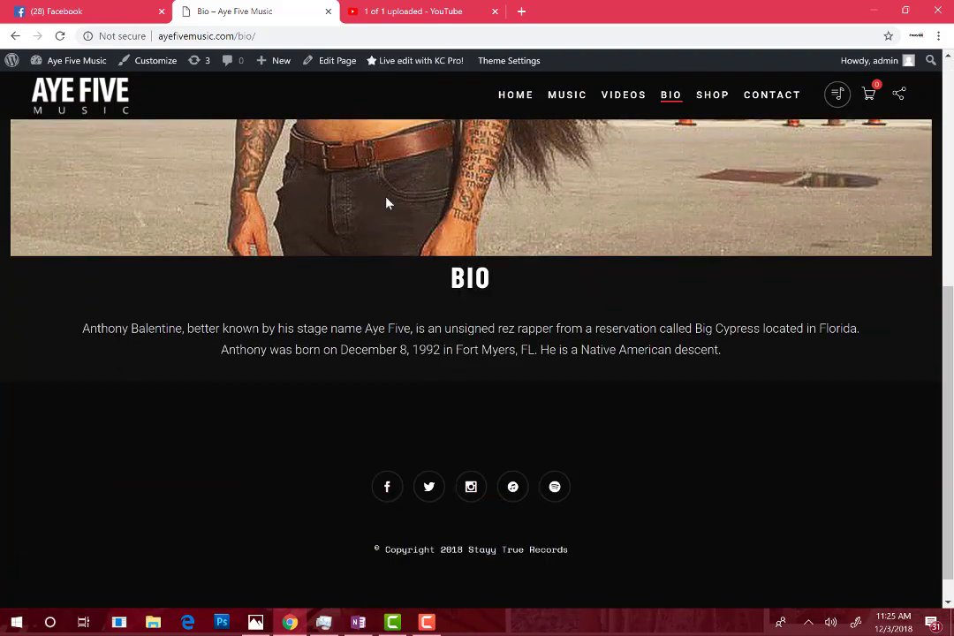
scroll(385, 202, "up", 6)
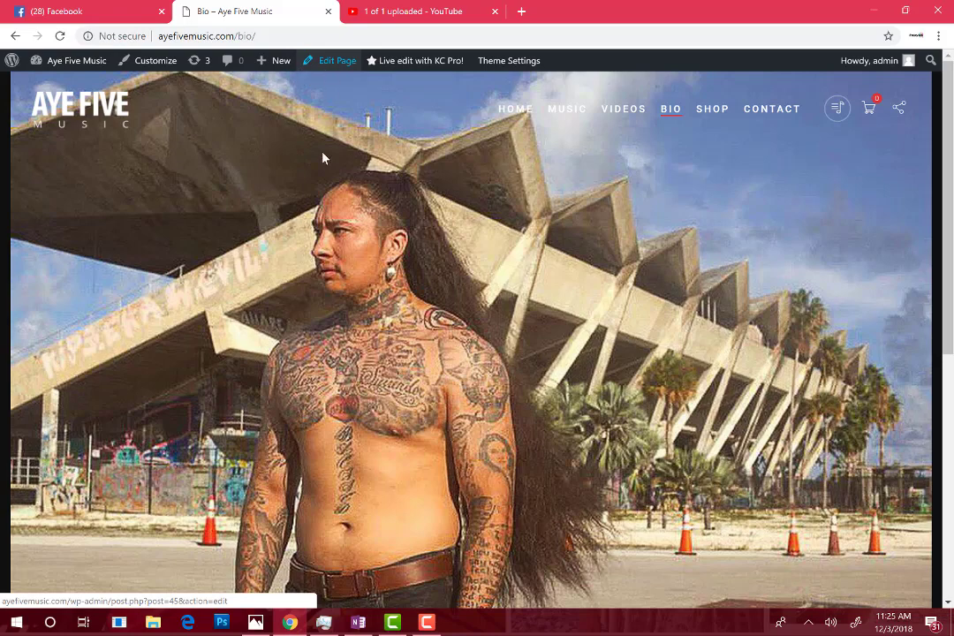
Open the Bio page in the back-end page editor, and examine the Single Image element's general settings without saving
left_click(333, 67)
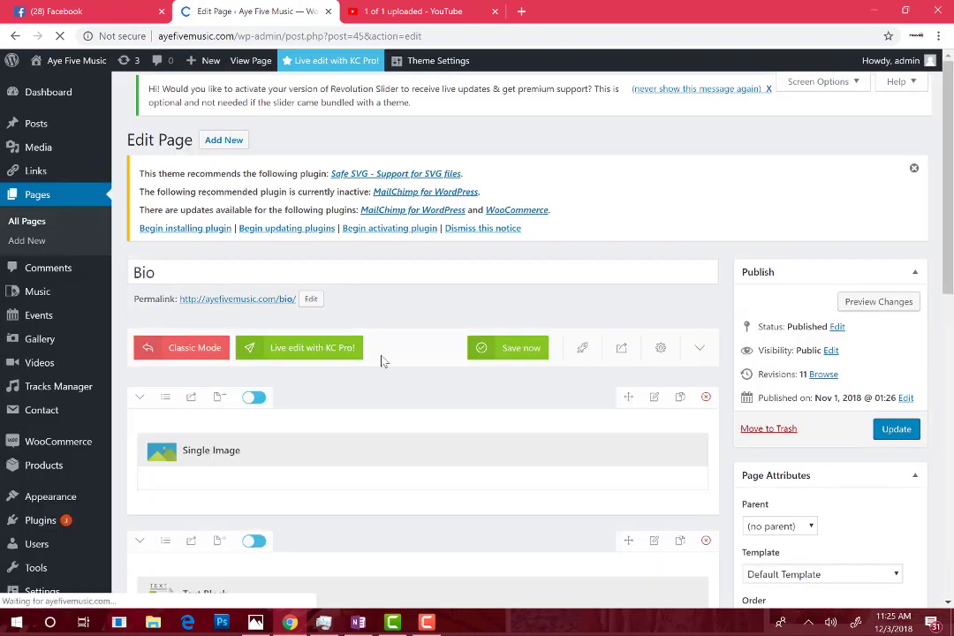
scroll(382, 360, "down", 1)
scroll(382, 361, "down", 1)
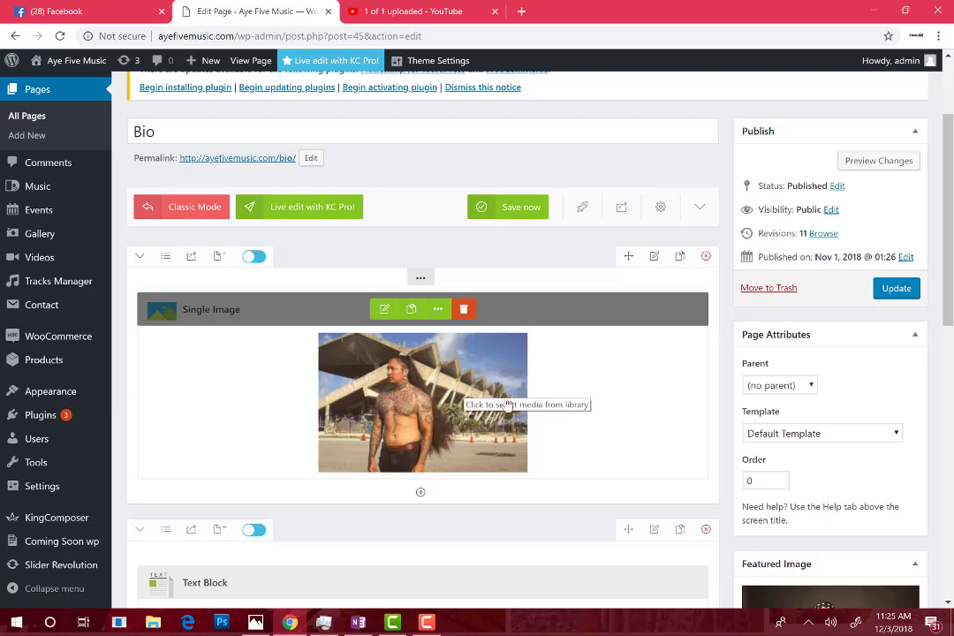
scroll(375, 390, "down", 1)
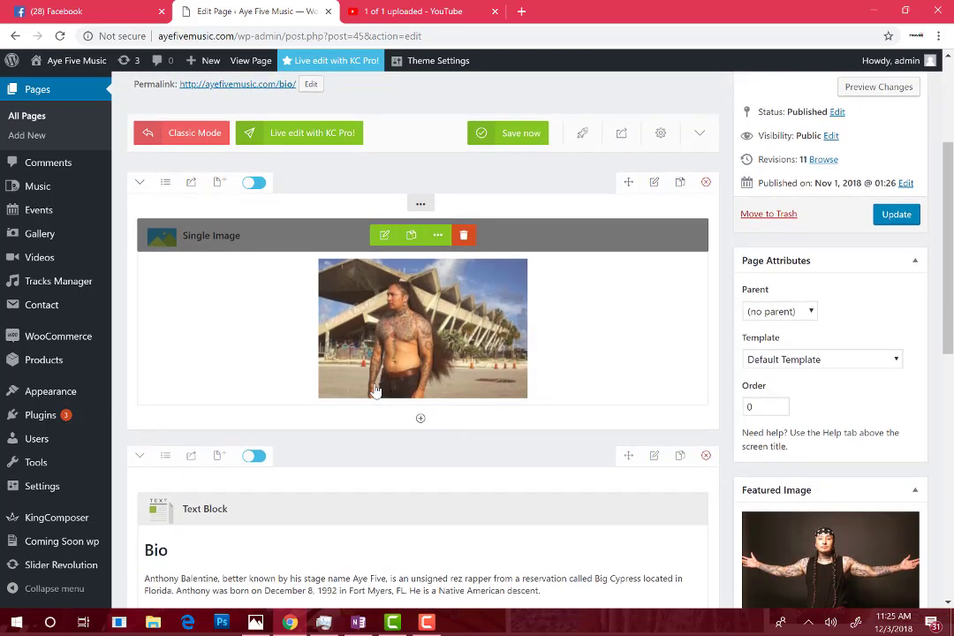
scroll(376, 389, "down", 1)
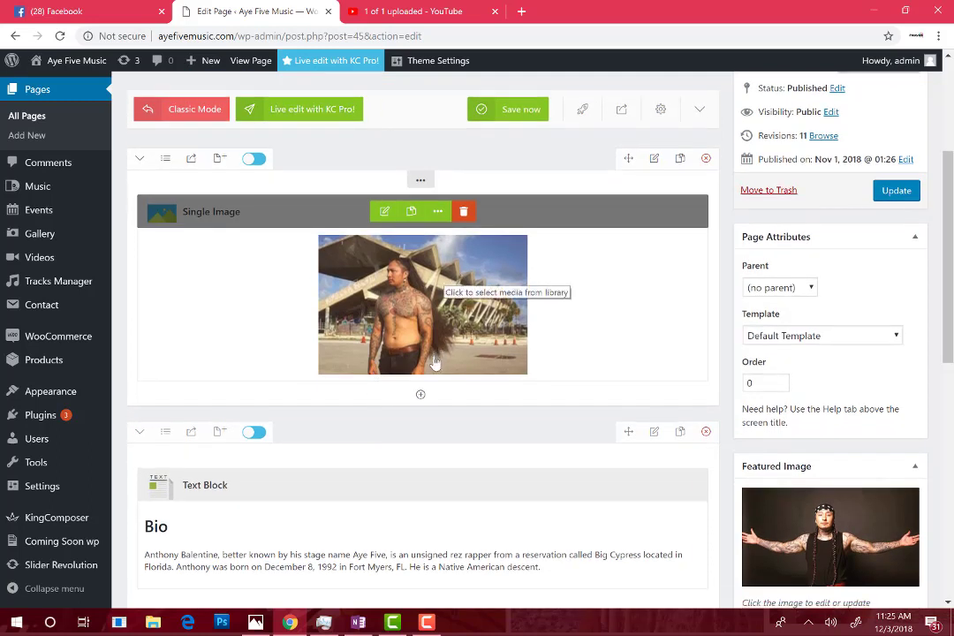
left_click(385, 213)
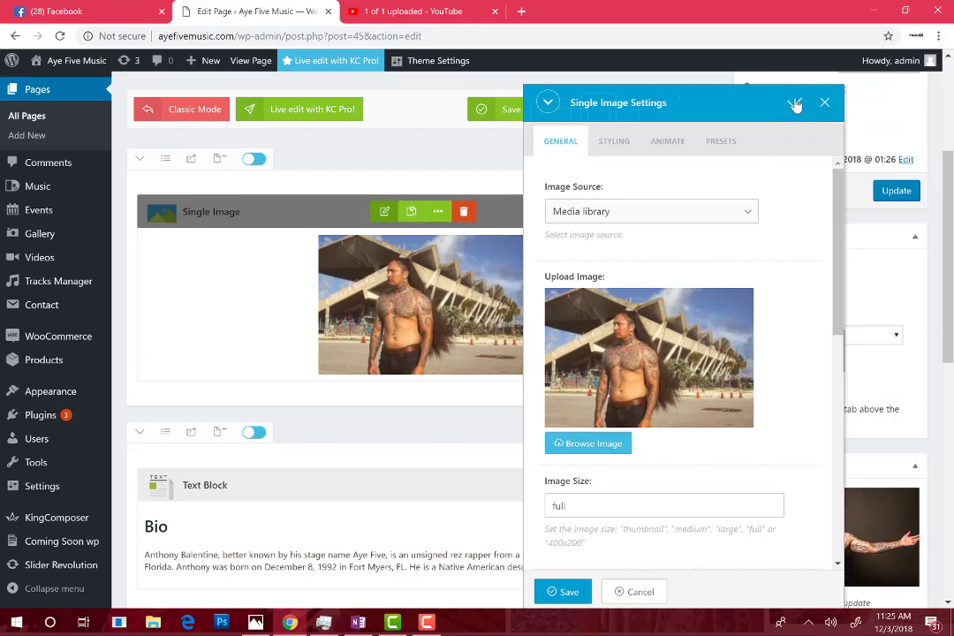
left_click(826, 104)
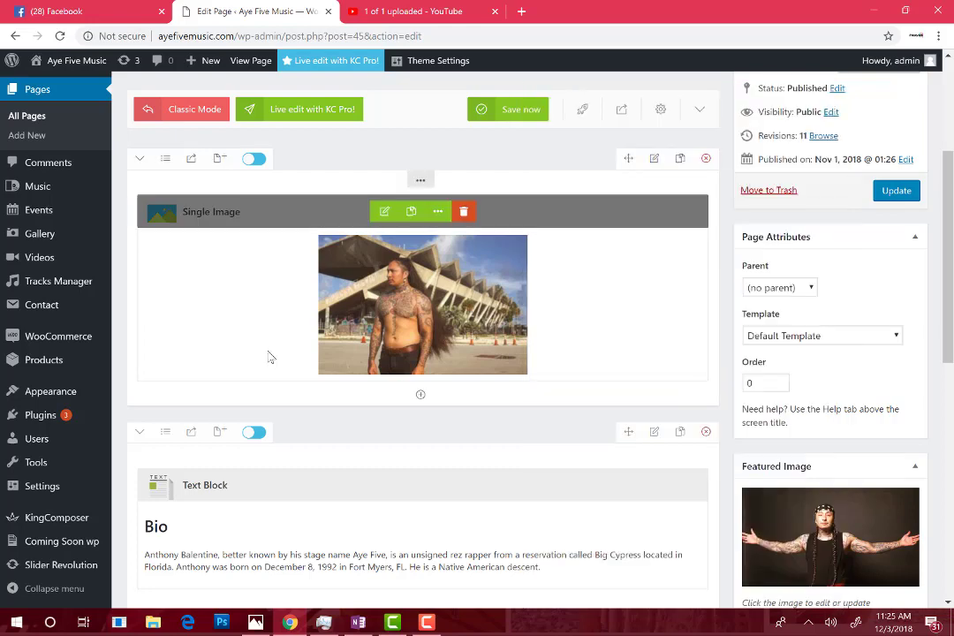
Examine the Text Block element's general settings holding the bio text, and close them without saving
scroll(270, 357, "down", 1)
scroll(270, 357, "down", 1)
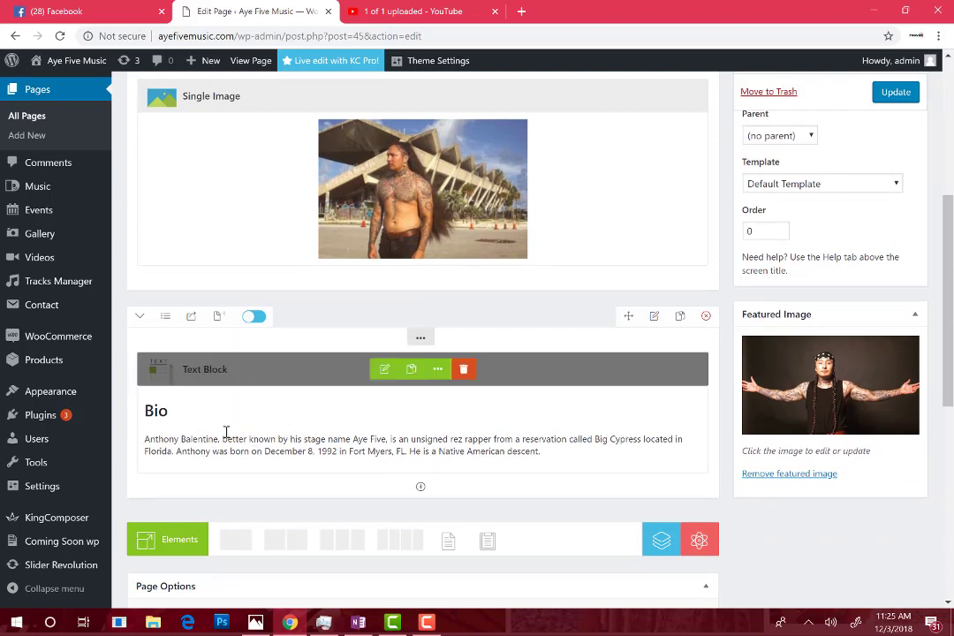
left_click(383, 371)
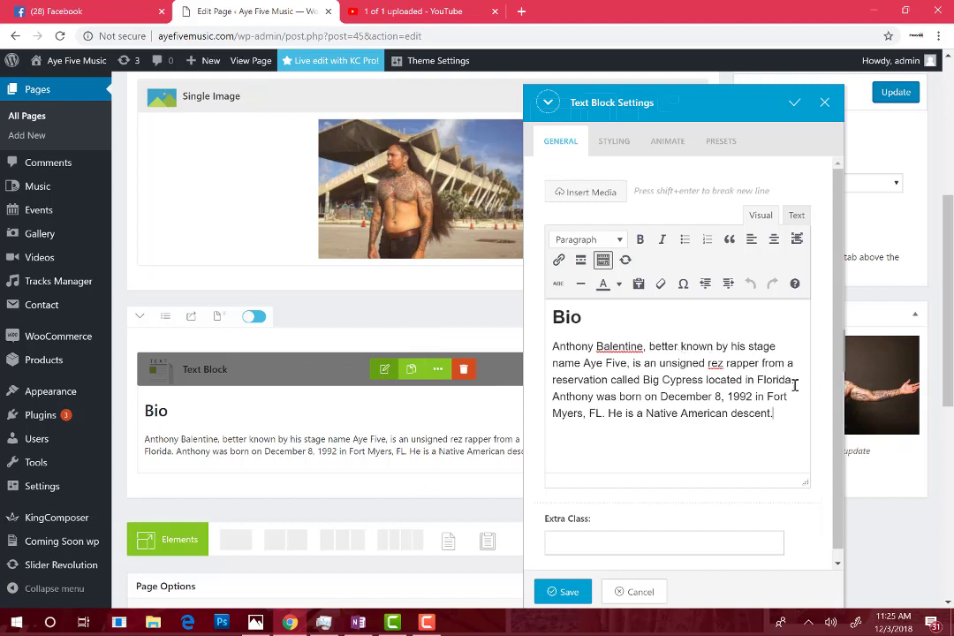
left_click(826, 105)
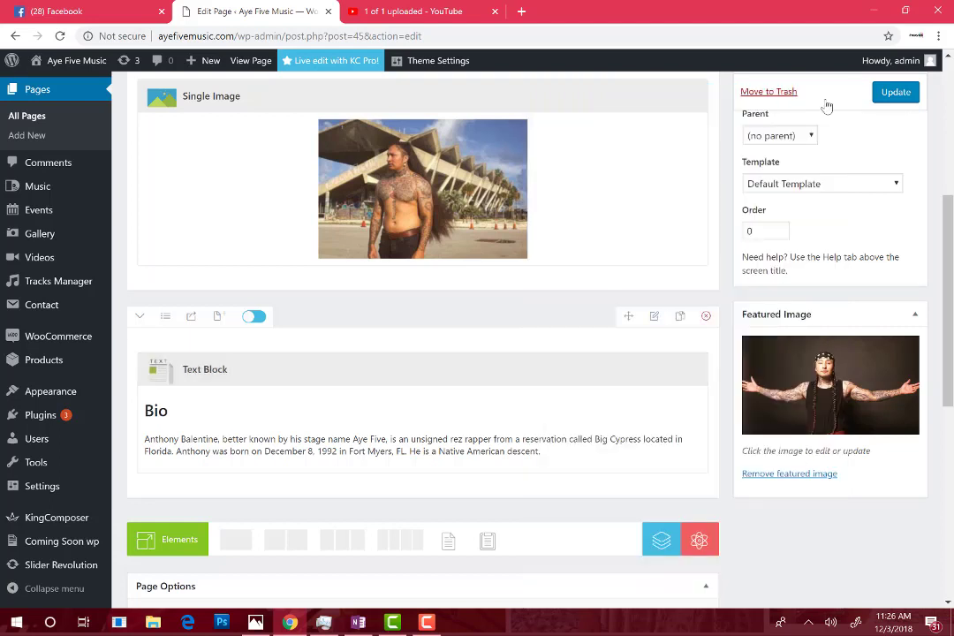